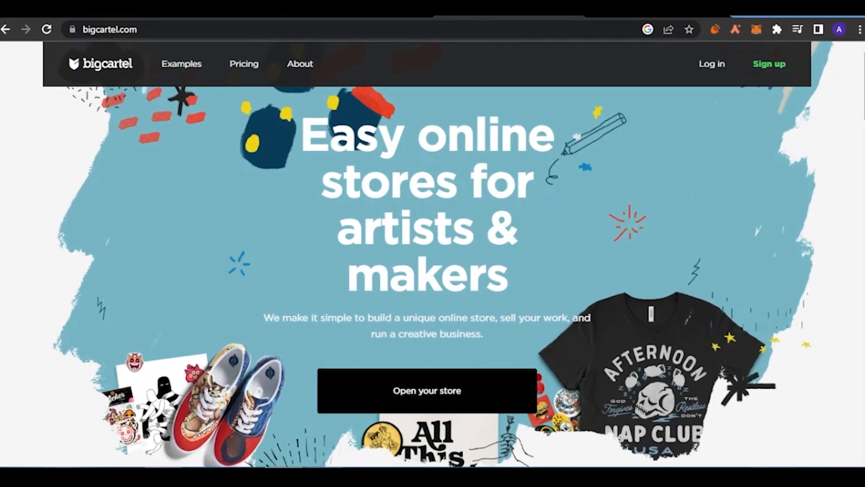
Open the store plans, compare their features, and sign up for the free Gold plan with 5 products
{"action": "scroll", "coordinate": [432, 270], "scroll_direction": "down", "scroll_amount": 3}
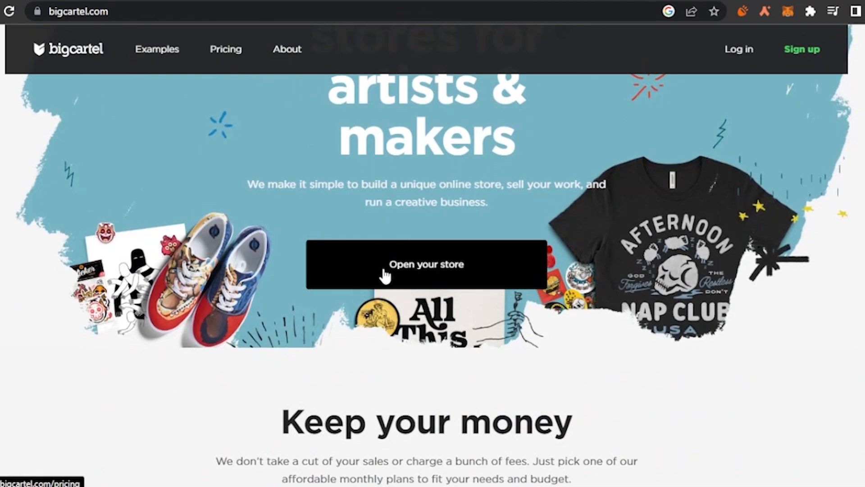
{"action": "left_click", "coordinate": [436, 265]}
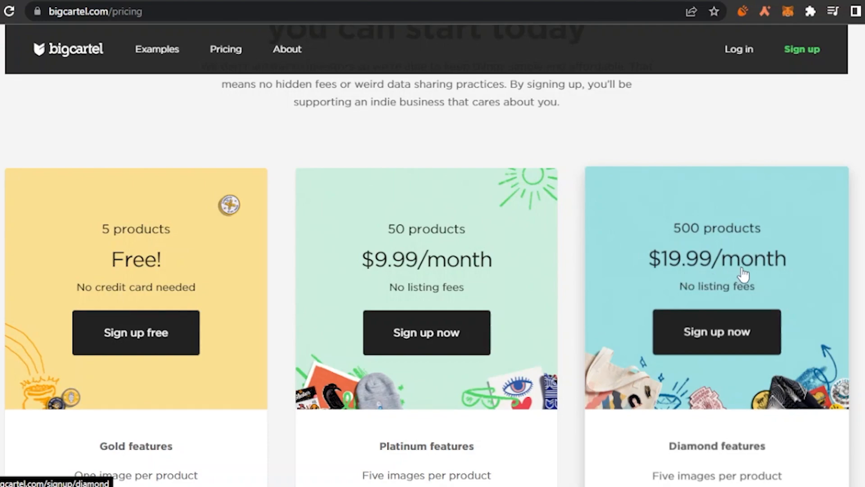
{"action": "scroll", "coordinate": [432, 332], "scroll_direction": "down", "scroll_amount": 7}
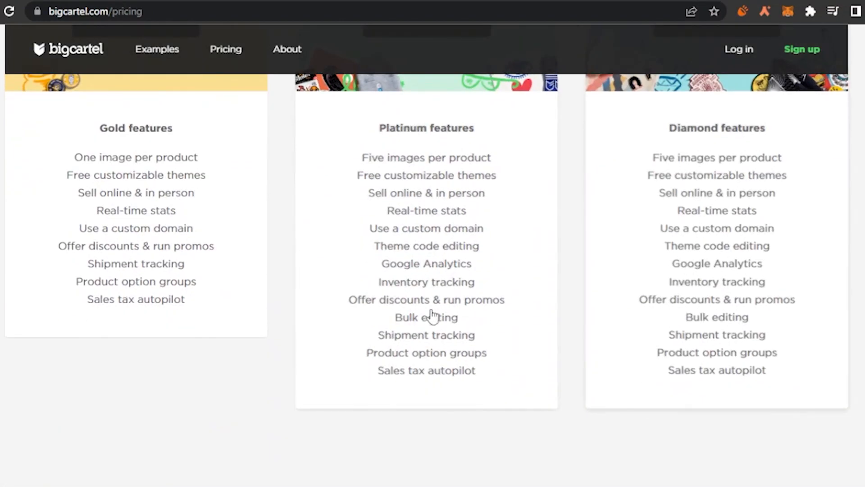
{"action": "scroll", "coordinate": [840, 250], "scroll_direction": "up", "scroll_amount": 5}
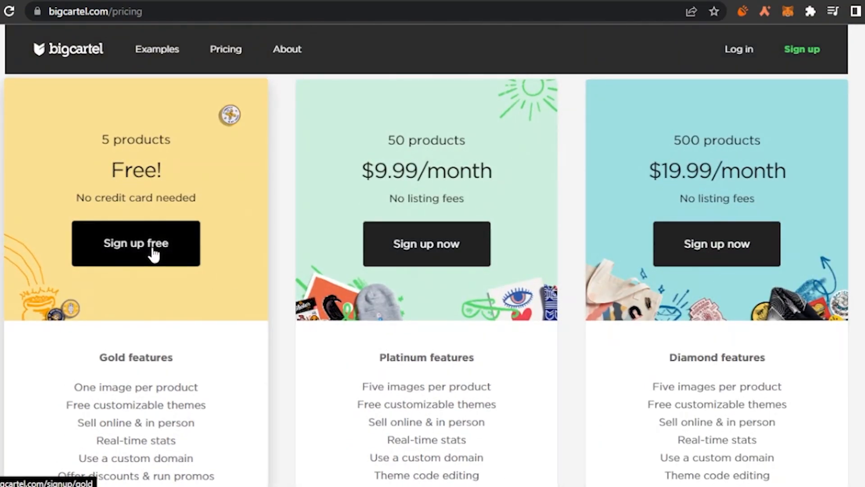
{"action": "left_click", "coordinate": [154, 253]}
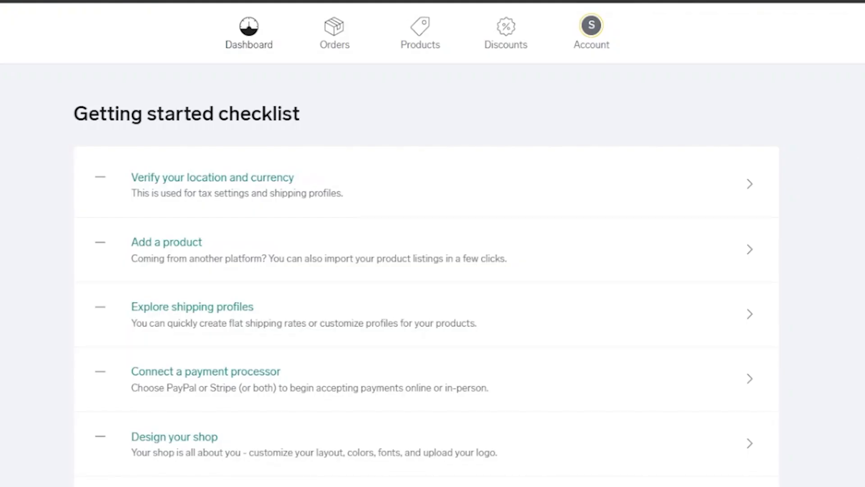
Start a new product listing from the getting started checklist, dismissing the product tour
{"action": "scroll", "coordinate": [432, 244], "scroll_direction": "down", "scroll_amount": 1}
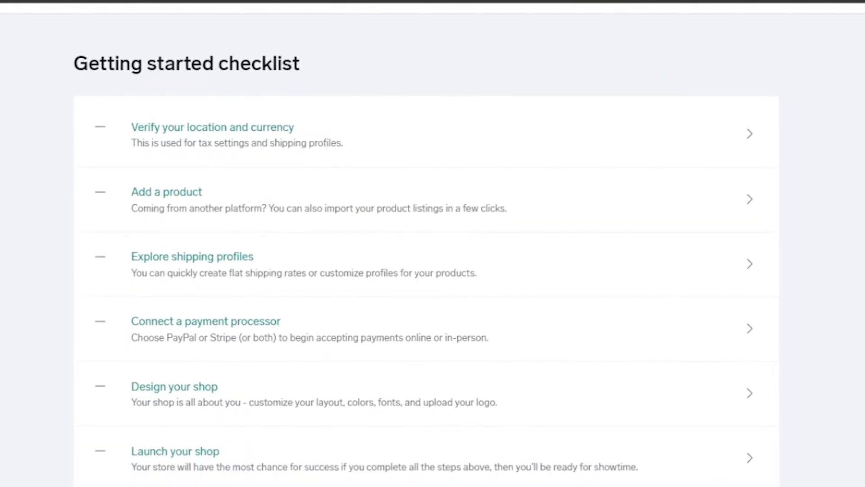
{"action": "scroll", "coordinate": [433, 244], "scroll_direction": "down", "scroll_amount": 1}
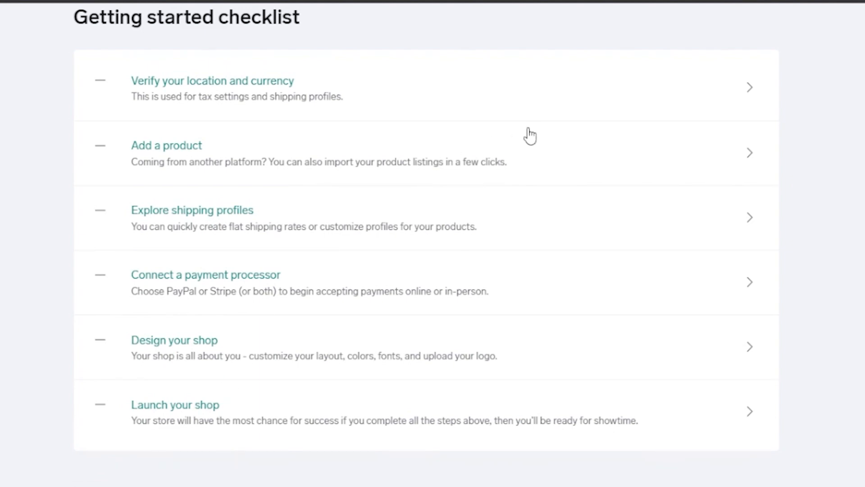
{"action": "left_click", "coordinate": [612, 166]}
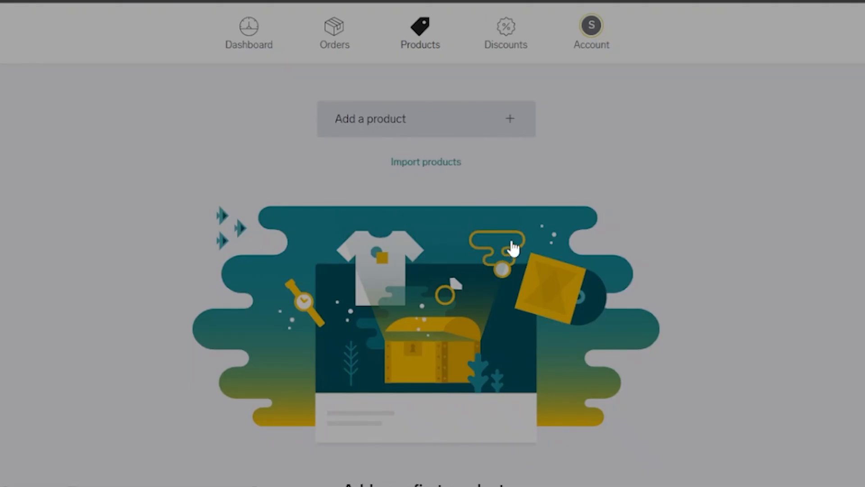
{"action": "left_click", "coordinate": [488, 251]}
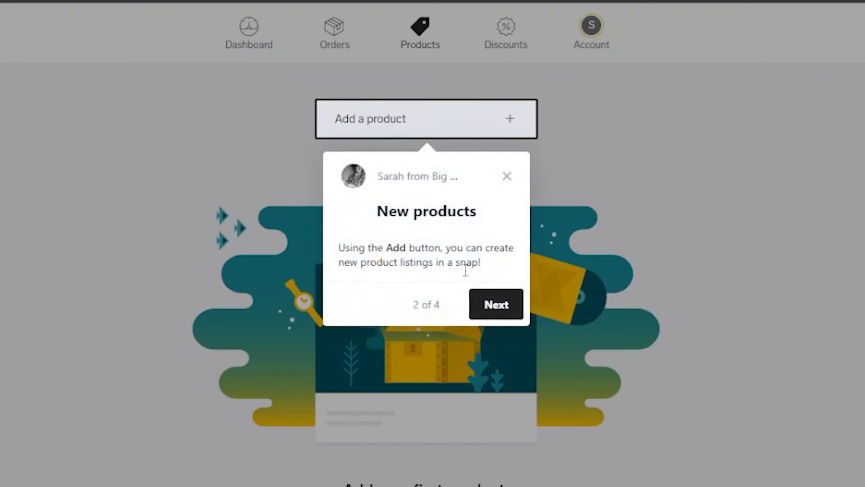
{"action": "left_click", "coordinate": [506, 177]}
{"action": "left_click", "coordinate": [465, 128]}
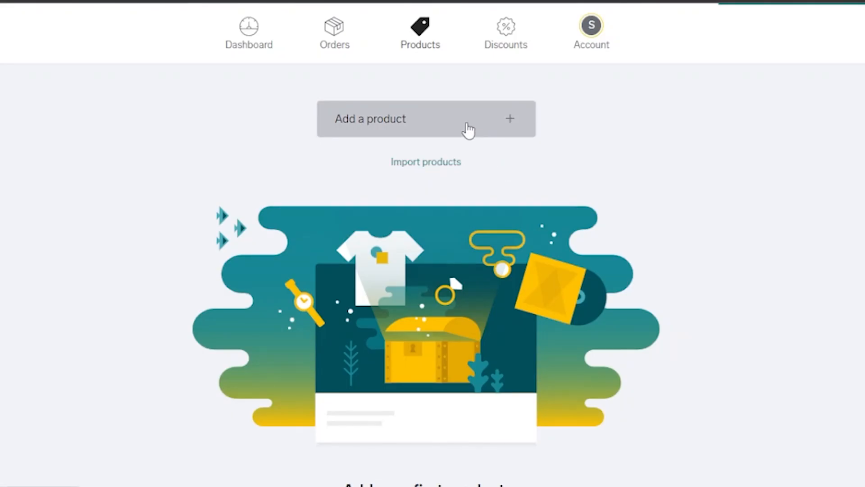
Name the product "sweater" and describe it as "pure wool, hand knitted"
{"action": "type", "text": "s"}
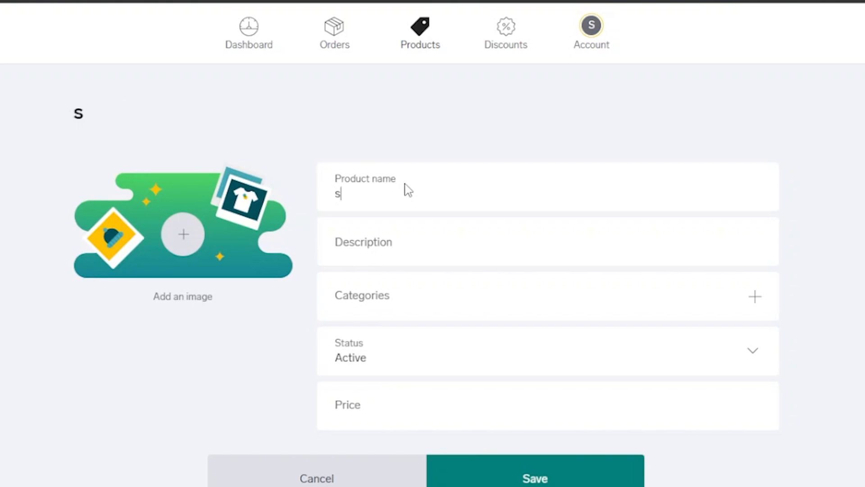
{"action": "type", "text": "weater"}
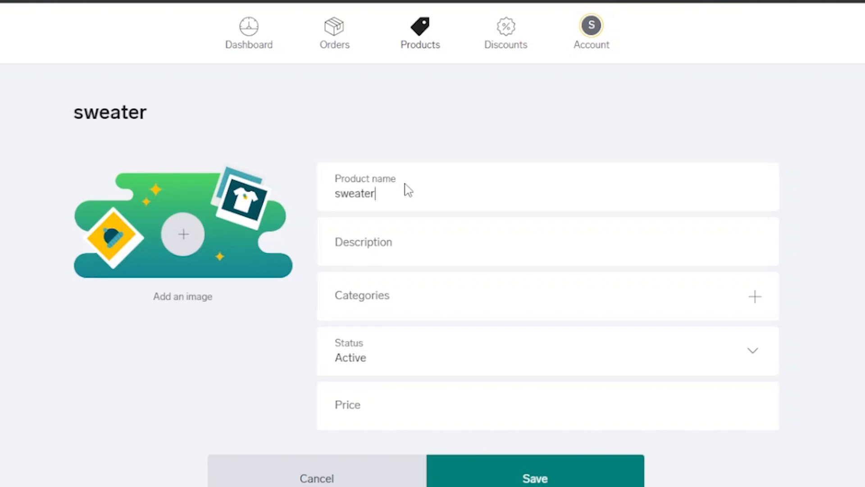
{"action": "left_click", "coordinate": [417, 243]}
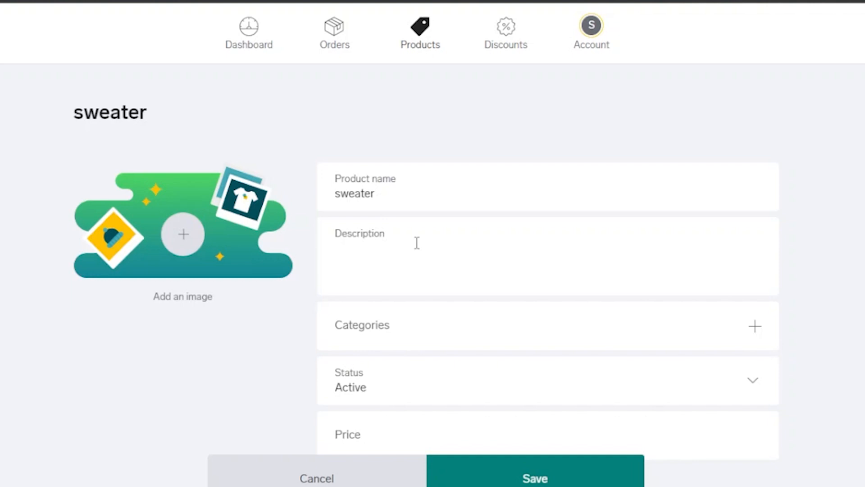
{"action": "type", "text": "pure wool, hand knitted"}
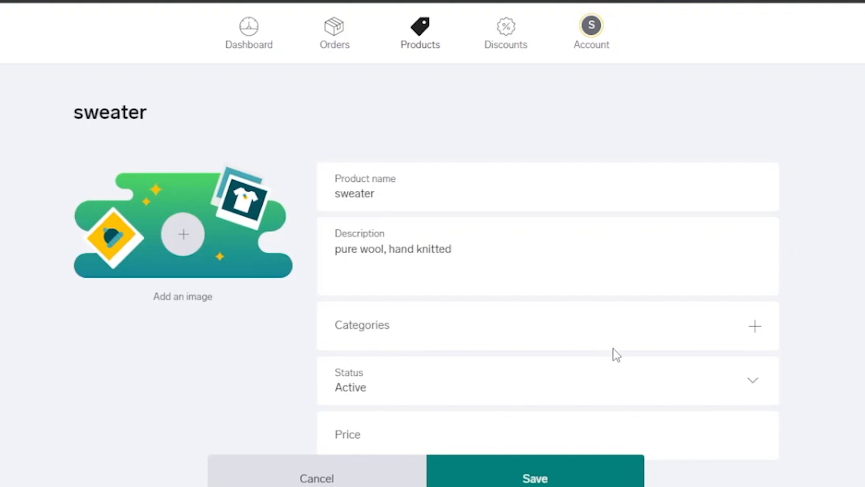
{"action": "left_click", "coordinate": [604, 335]}
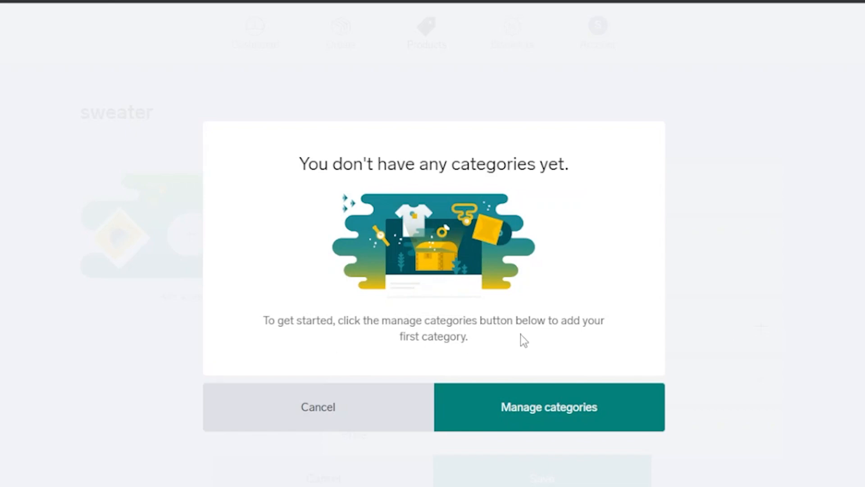
{"action": "left_click", "coordinate": [490, 391]}
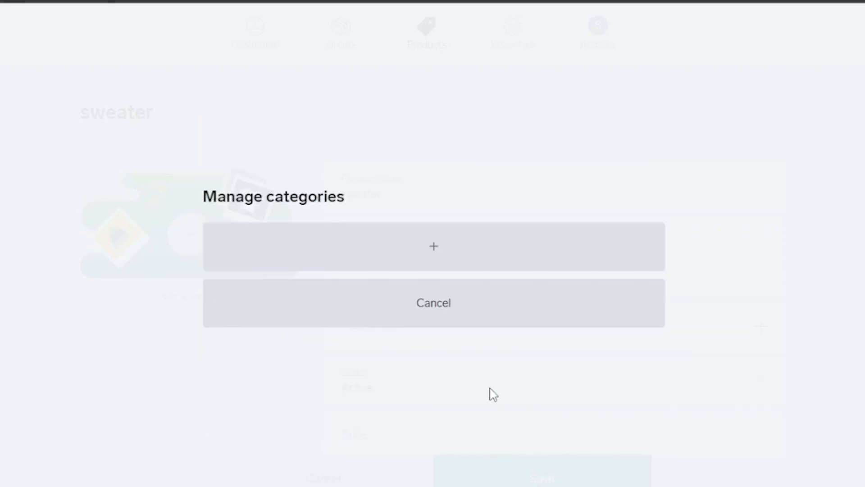
{"action": "left_click", "coordinate": [439, 239]}
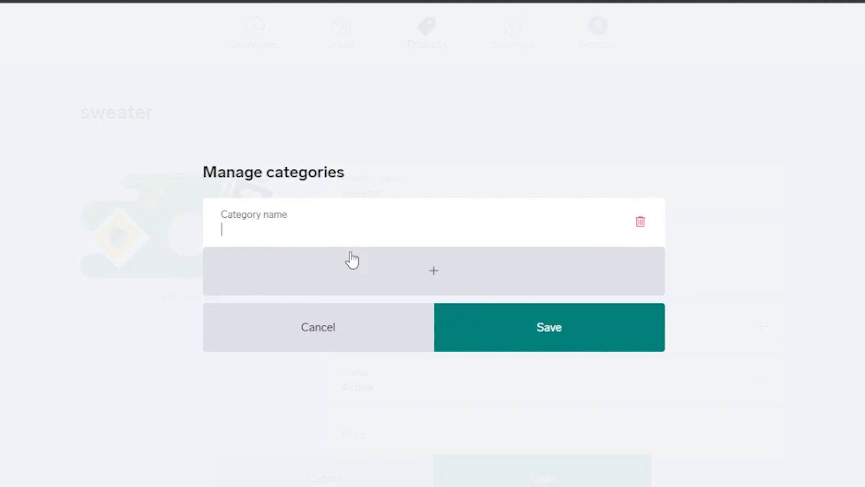
{"action": "left_click", "coordinate": [355, 315]}
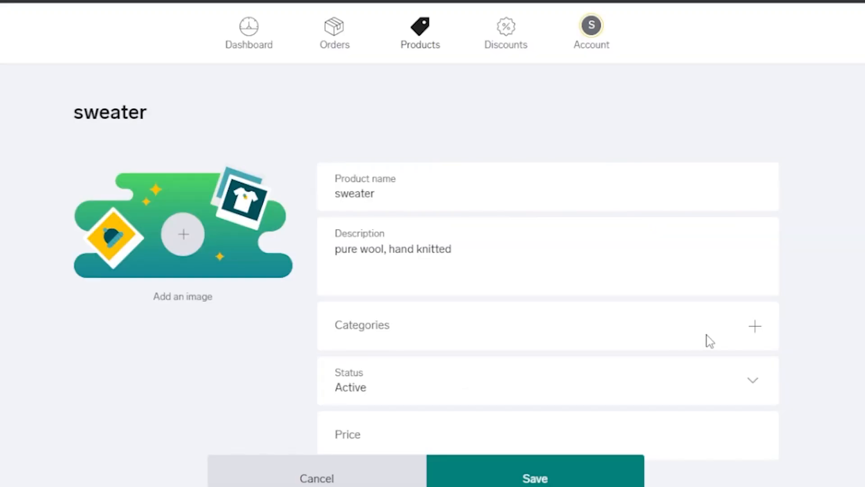
Check the available product statuses and set the sweater's price to $20.00
{"action": "scroll", "coordinate": [710, 341], "scroll_direction": "down", "scroll_amount": 4}
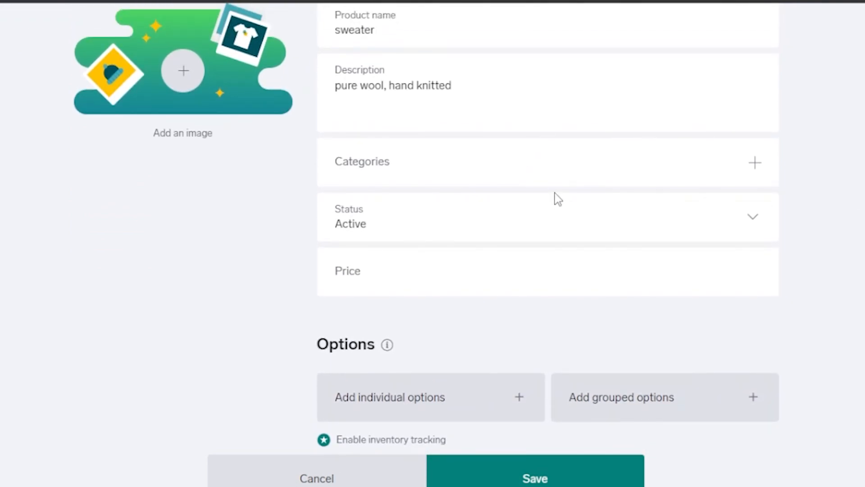
{"action": "left_click", "coordinate": [683, 225]}
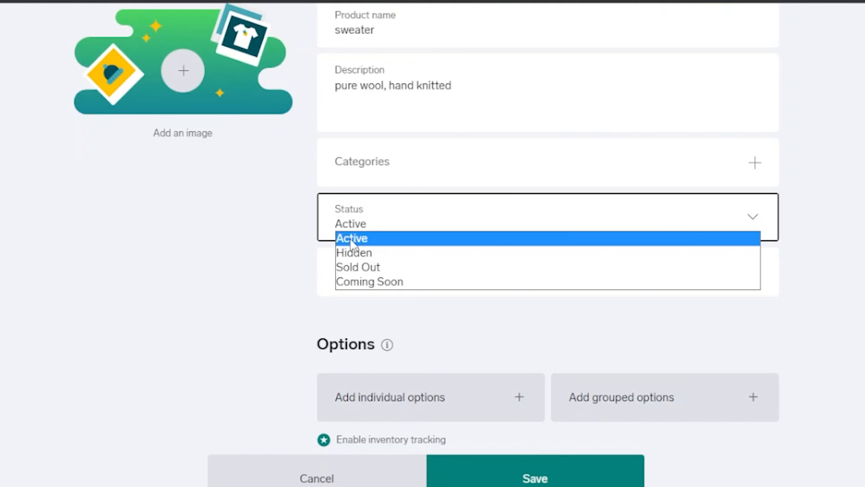
{"action": "left_click", "coordinate": [551, 321]}
{"action": "left_click", "coordinate": [645, 277]}
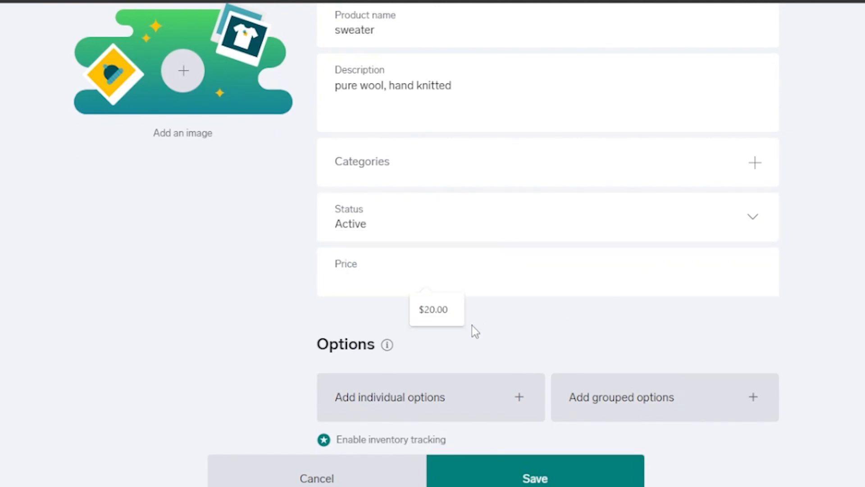
{"action": "left_click", "coordinate": [446, 319]}
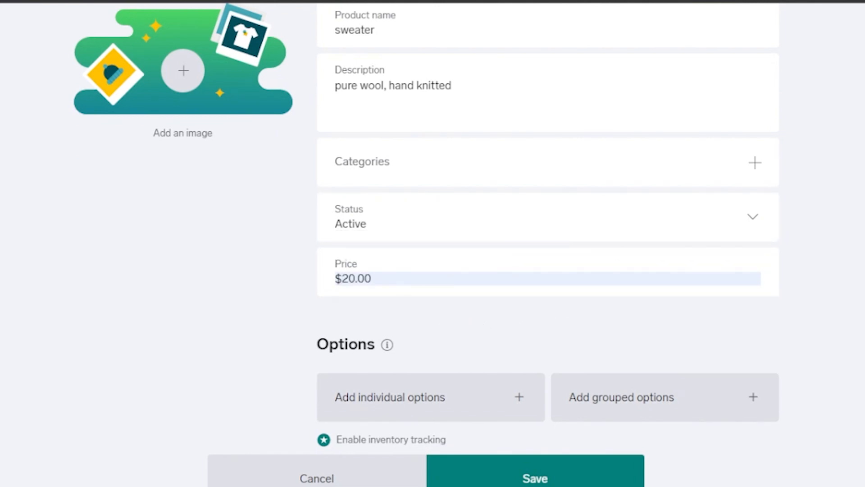
Read the product options help and start a grouped option named "color" for the sweater
{"action": "scroll", "coordinate": [562, 253], "scroll_direction": "down", "scroll_amount": 5}
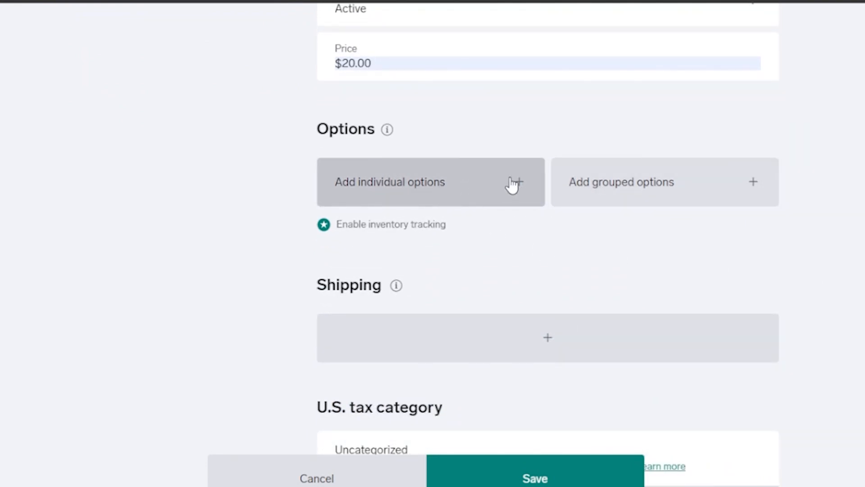
{"action": "mouse_move", "coordinate": [391, 136]}
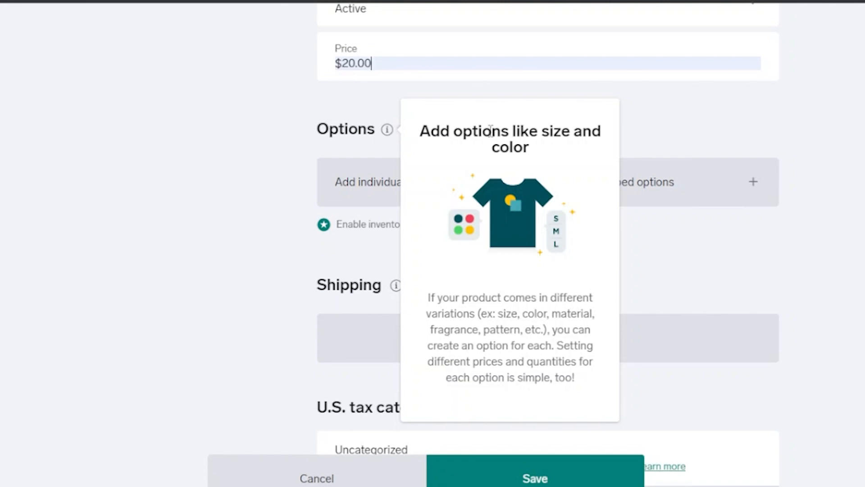
{"action": "left_click", "coordinate": [753, 185]}
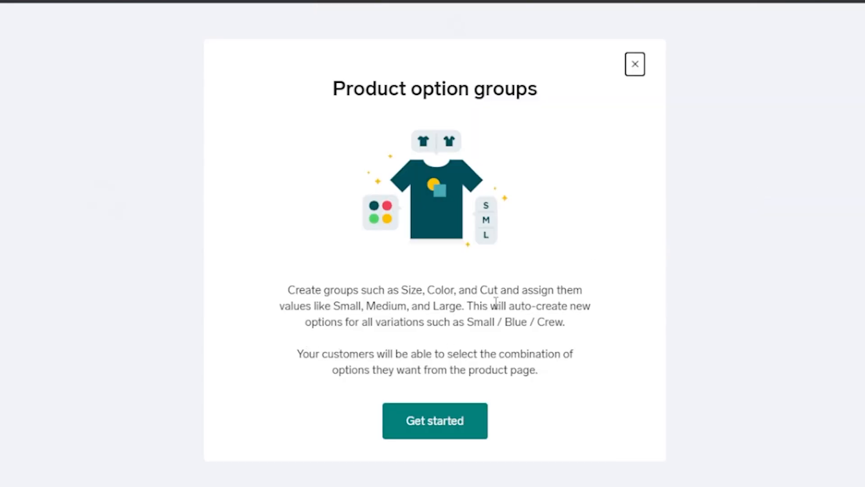
{"action": "left_click", "coordinate": [470, 428]}
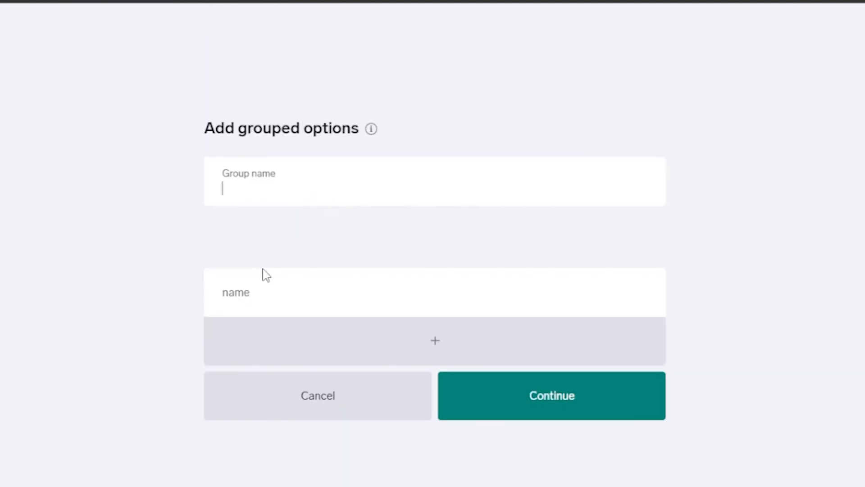
{"action": "type", "text": "color"}
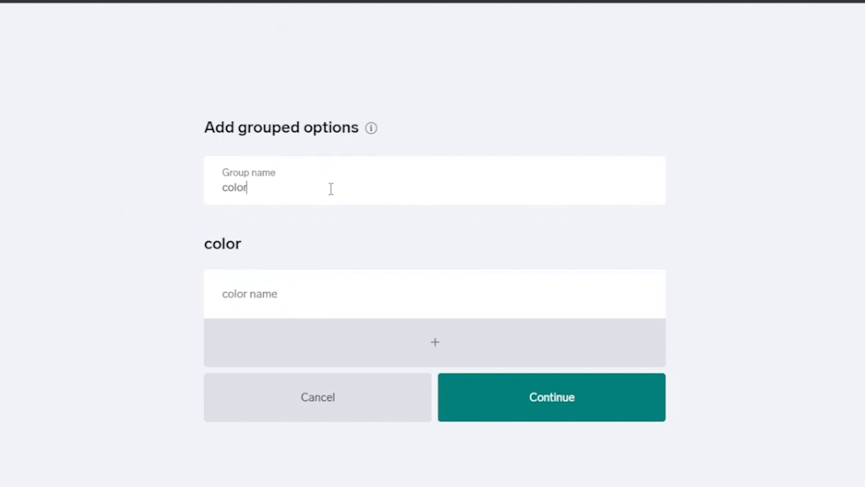
Add the values blue, pink, green and yellow to the color group and apply it to the product
{"action": "left_click", "coordinate": [272, 302]}
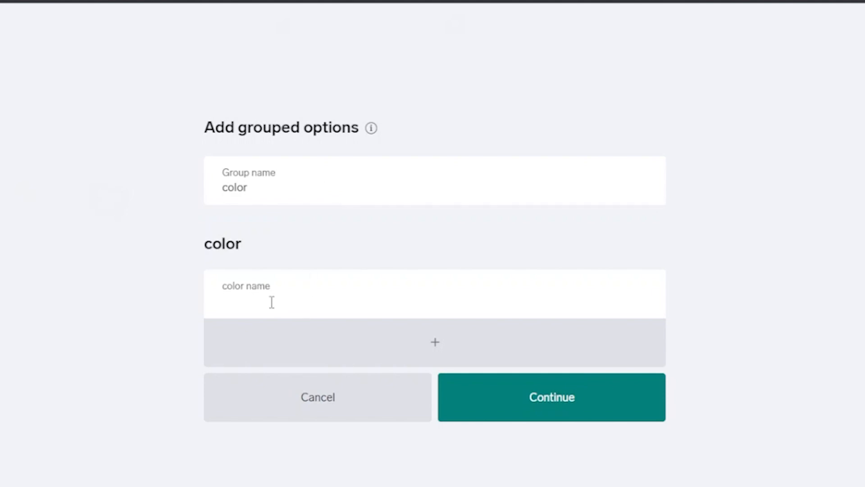
{"action": "type", "text": "blue"}
{"action": "left_click", "coordinate": [357, 356]}
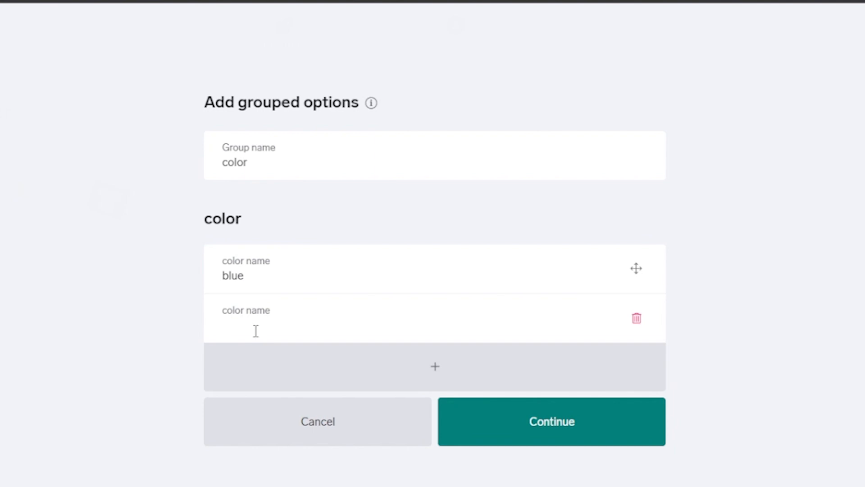
{"action": "type", "text": "pink"}
{"action": "left_click", "coordinate": [299, 356]}
{"action": "type", "text": "green"}
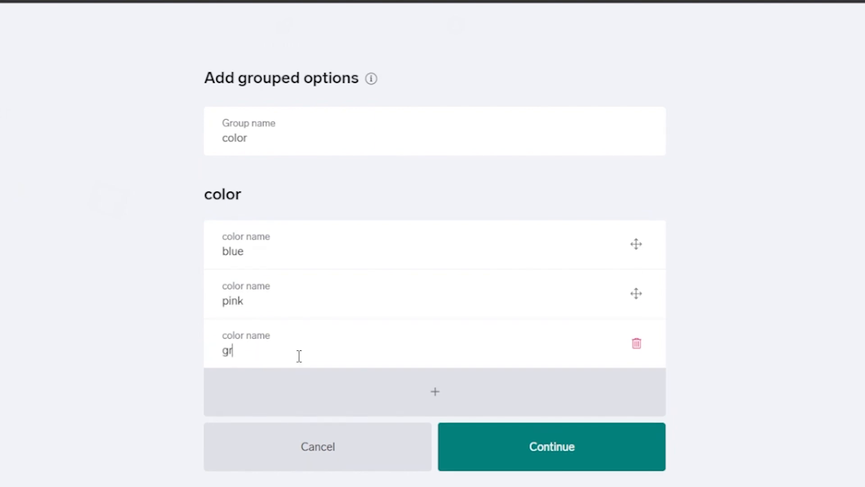
{"action": "left_click", "coordinate": [398, 392]}
{"action": "type", "text": "yellow"}
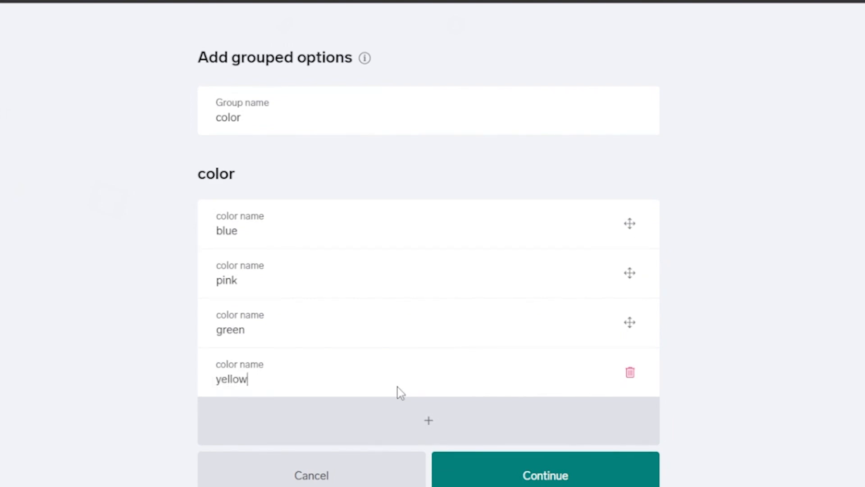
{"action": "left_click", "coordinate": [569, 478]}
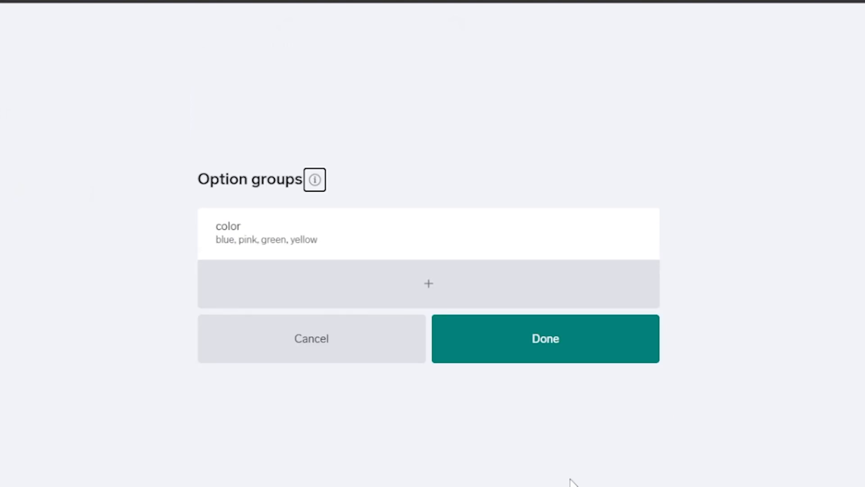
{"action": "left_click", "coordinate": [529, 344]}
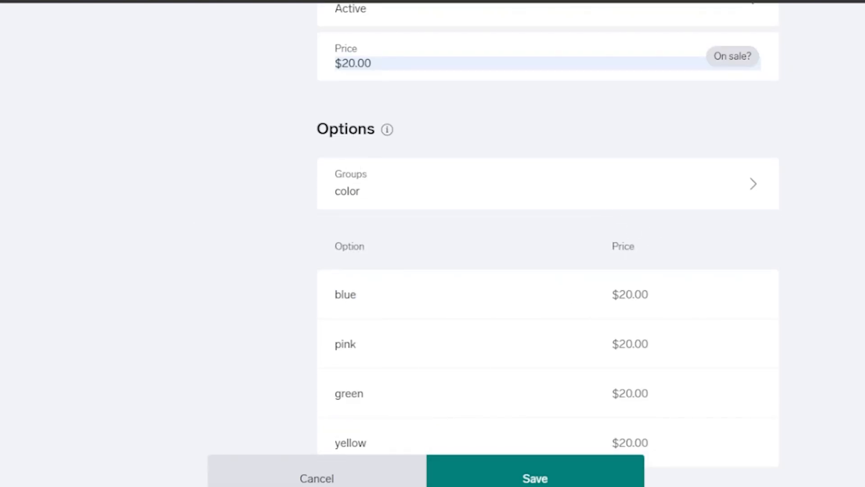
Add a shipping entry to the sweater and open its With others and Alone rates for editing
{"action": "scroll", "coordinate": [631, 225], "scroll_direction": "down", "scroll_amount": 5}
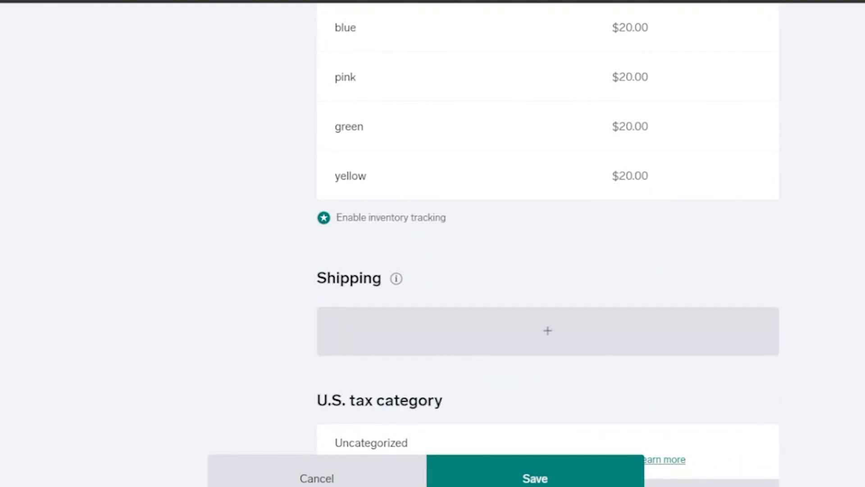
{"action": "scroll", "coordinate": [640, 225], "scroll_direction": "down", "scroll_amount": 2}
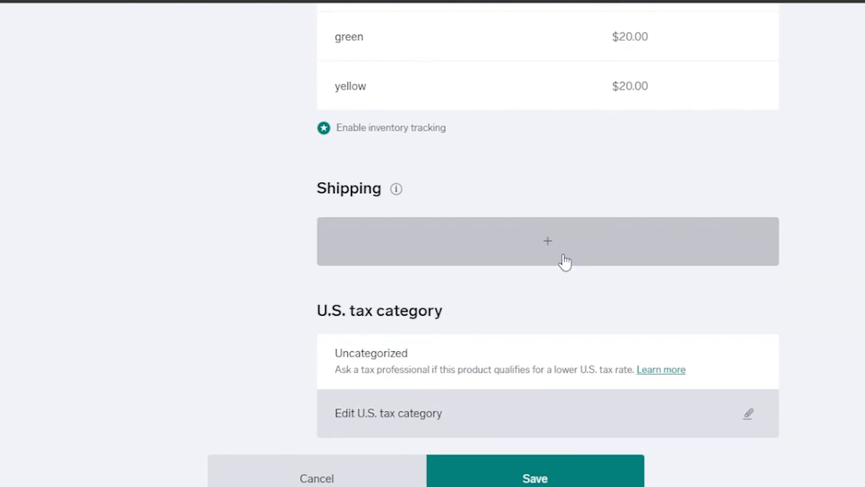
{"action": "left_click", "coordinate": [565, 261]}
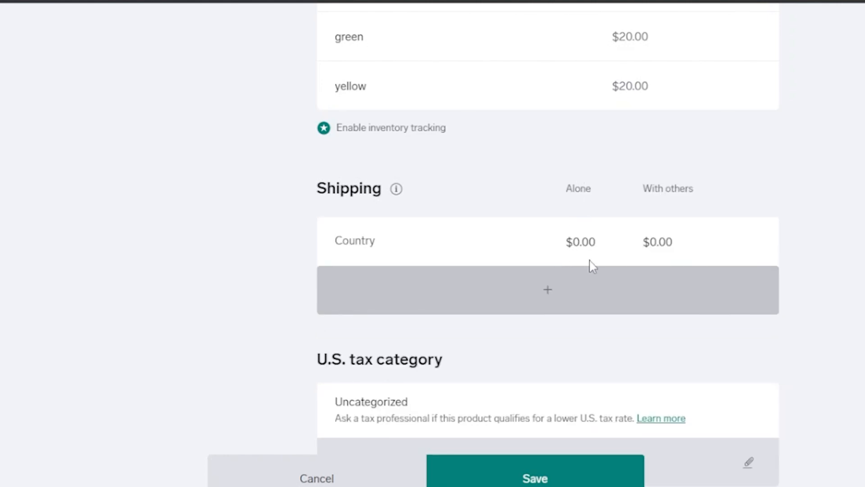
{"action": "left_click", "coordinate": [666, 242]}
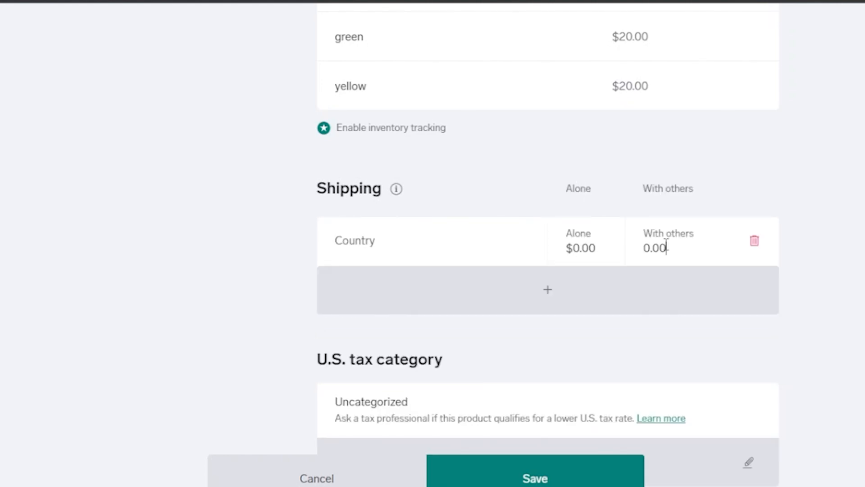
{"action": "left_click", "coordinate": [589, 248]}
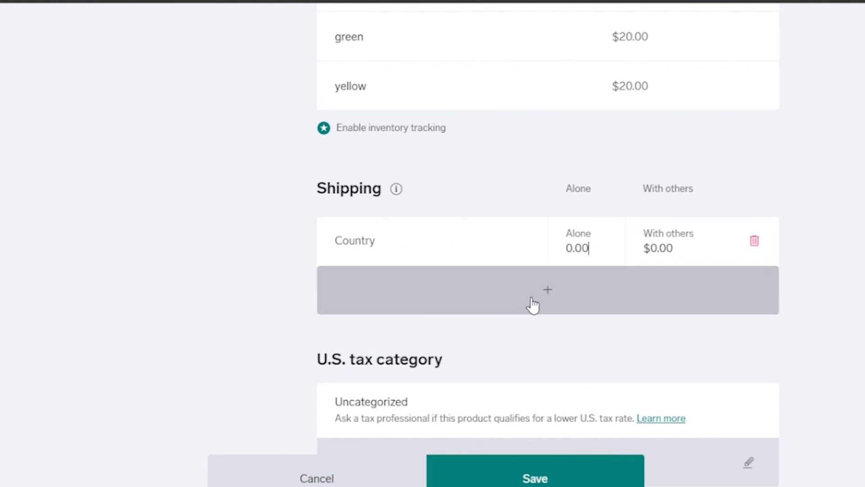
{"action": "left_click", "coordinate": [588, 246]}
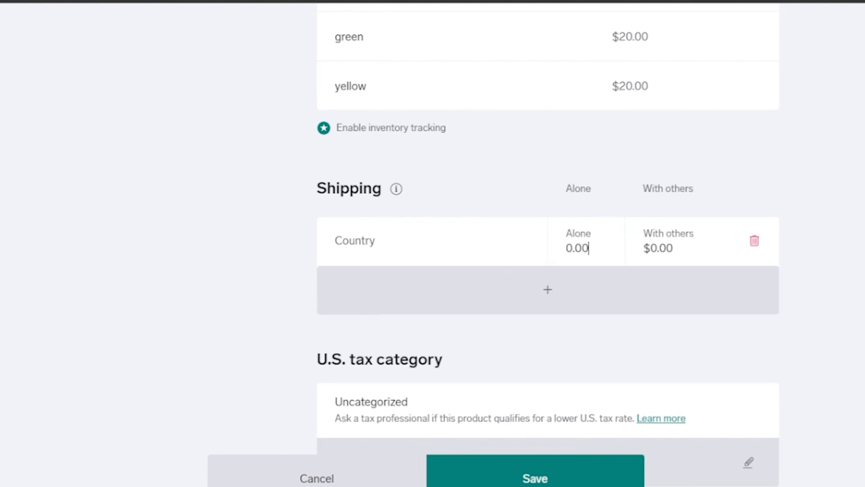
Add the sweater photo 7465842d4f67175a56c048b3df526d50.jpg as the product image and save the product
{"action": "scroll", "coordinate": [844, 271], "scroll_direction": "down", "scroll_amount": 4}
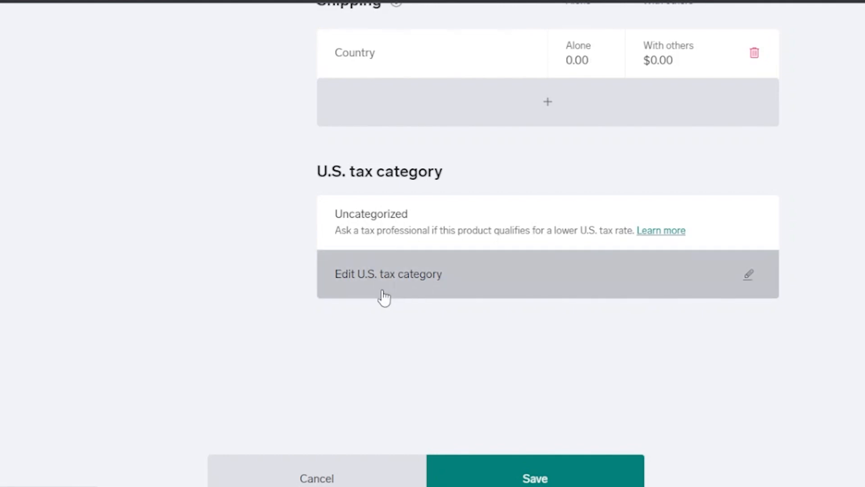
{"action": "scroll", "coordinate": [548, 154], "scroll_direction": "up", "scroll_amount": 1}
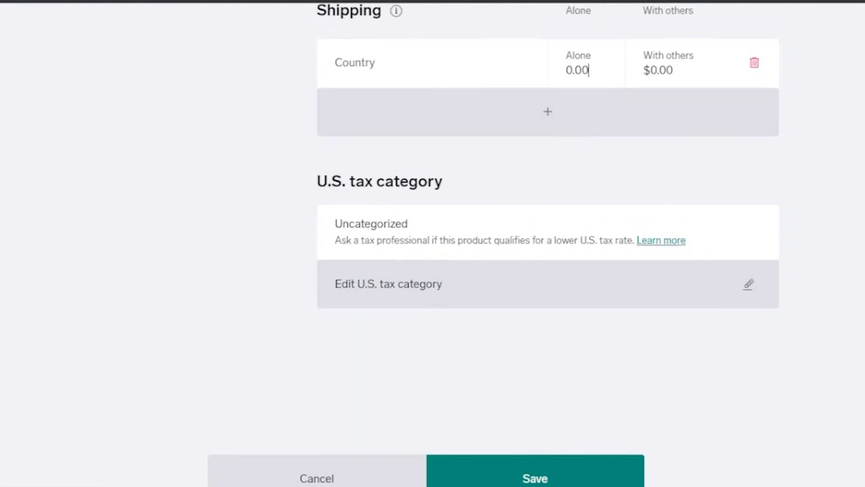
{"action": "scroll", "coordinate": [547, 225], "scroll_direction": "down", "scroll_amount": 2}
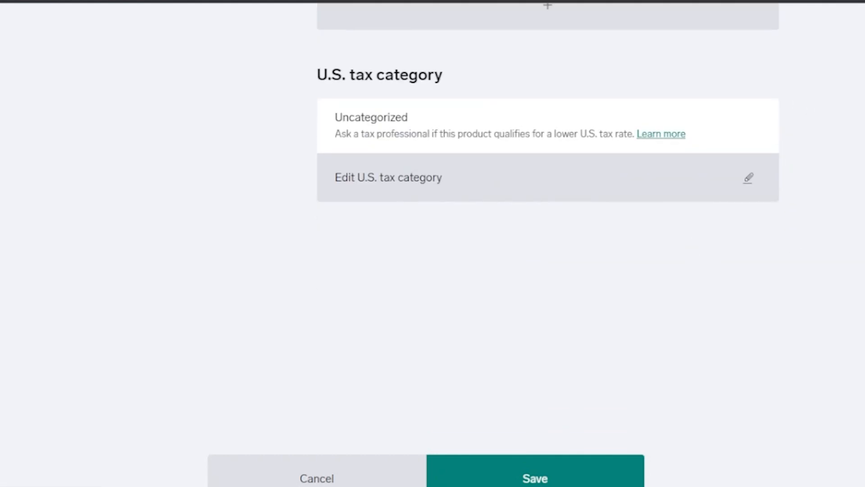
{"action": "scroll", "coordinate": [548, 243], "scroll_direction": "up", "scroll_amount": 15}
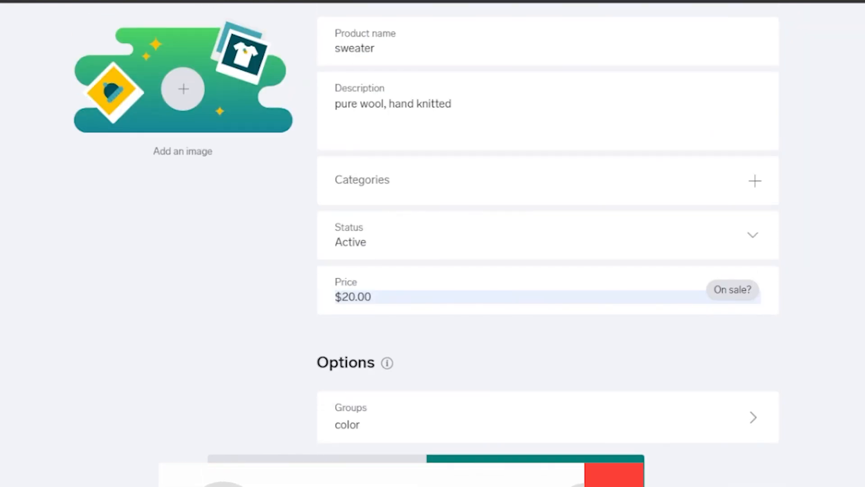
{"action": "scroll", "coordinate": [548, 243], "scroll_direction": "up", "scroll_amount": 3}
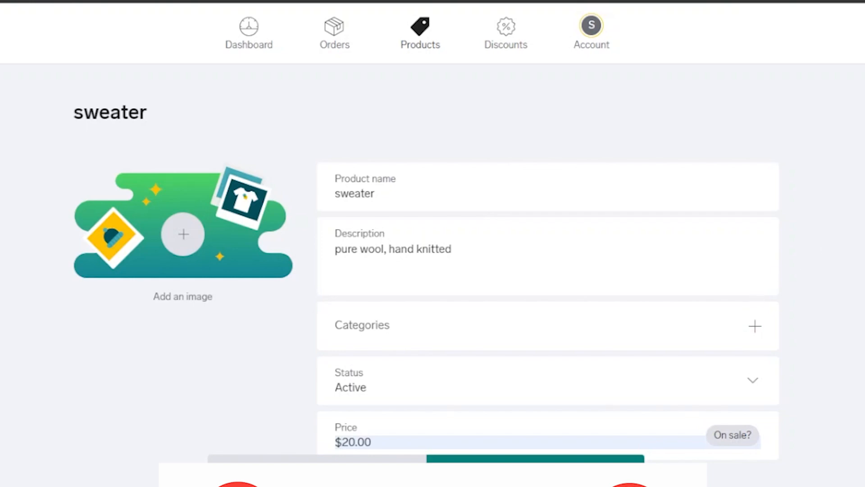
{"action": "scroll", "coordinate": [433, 244], "scroll_direction": "down", "scroll_amount": 1}
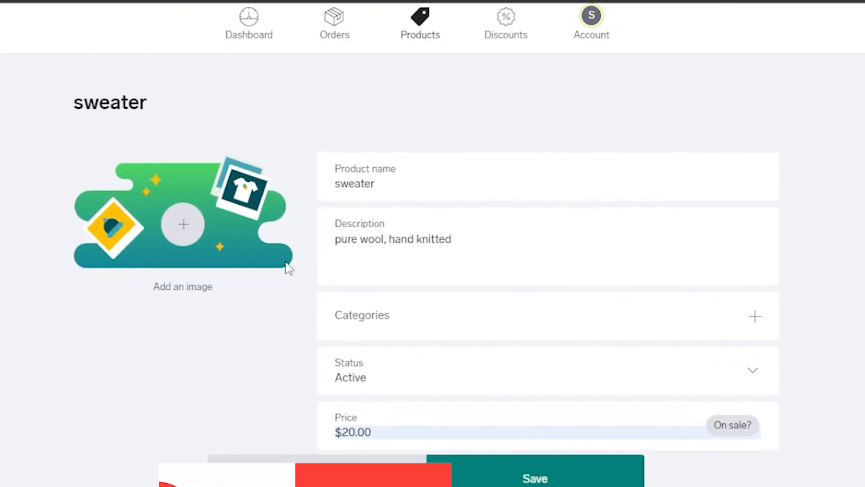
{"action": "left_click", "coordinate": [193, 234]}
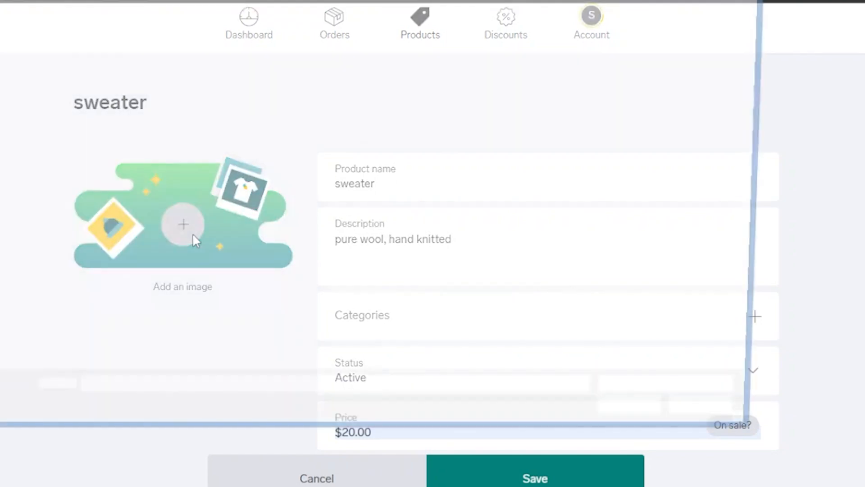
{"action": "left_click", "coordinate": [18, 230]}
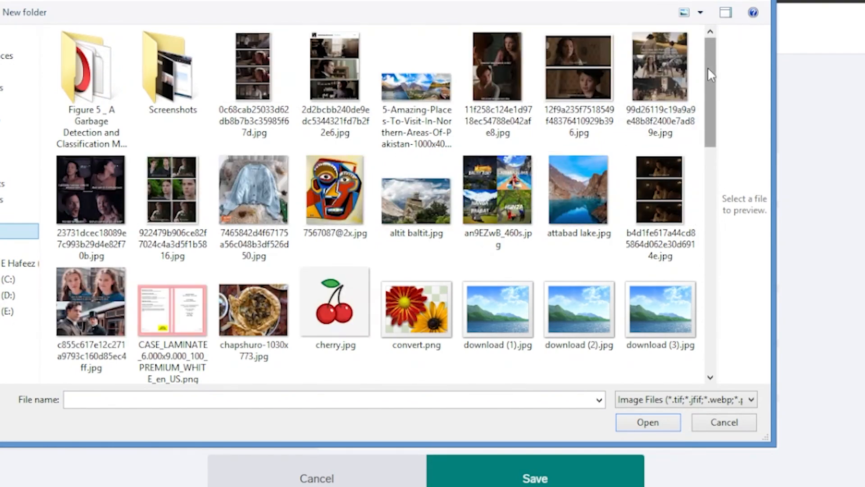
{"action": "left_click", "coordinate": [259, 201]}
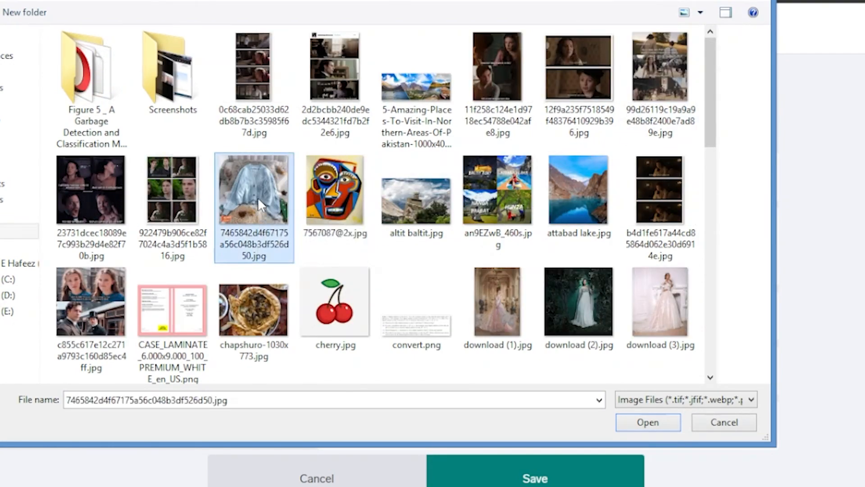
{"action": "left_click", "coordinate": [668, 426]}
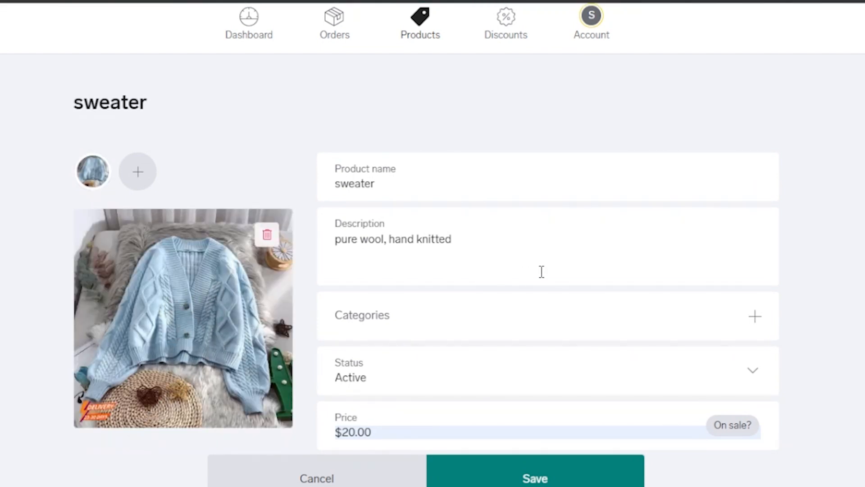
{"action": "left_click", "coordinate": [596, 474]}
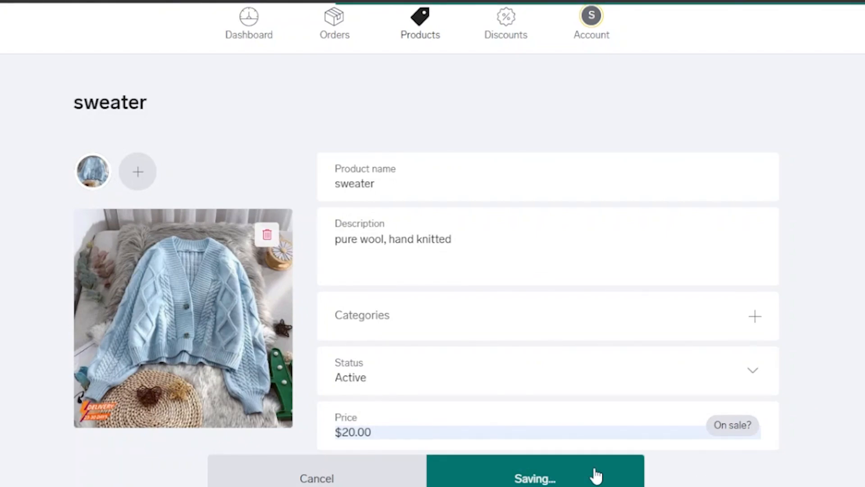
Review the getting started checklist and open the shop's design editor from the account page
{"action": "scroll", "coordinate": [426, 270], "scroll_direction": "down", "scroll_amount": 5}
{"action": "scroll", "coordinate": [426, 270], "scroll_direction": "up", "scroll_amount": 5}
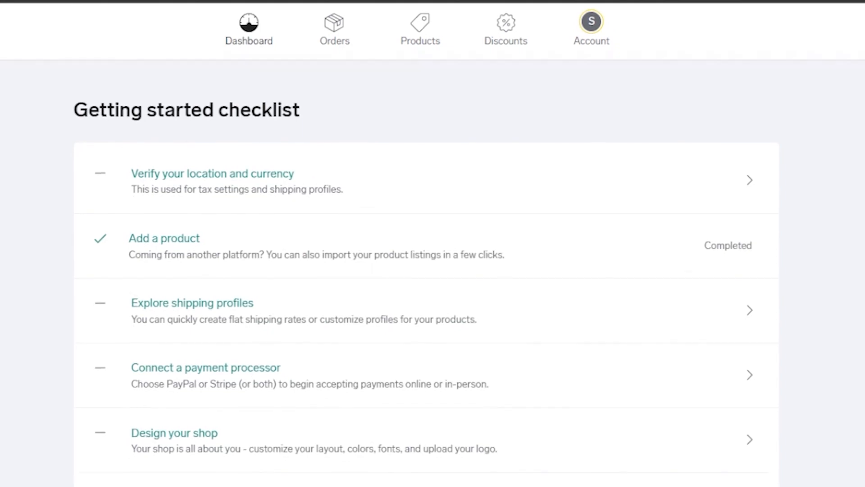
{"action": "scroll", "coordinate": [428, 311], "scroll_direction": "down", "scroll_amount": 2}
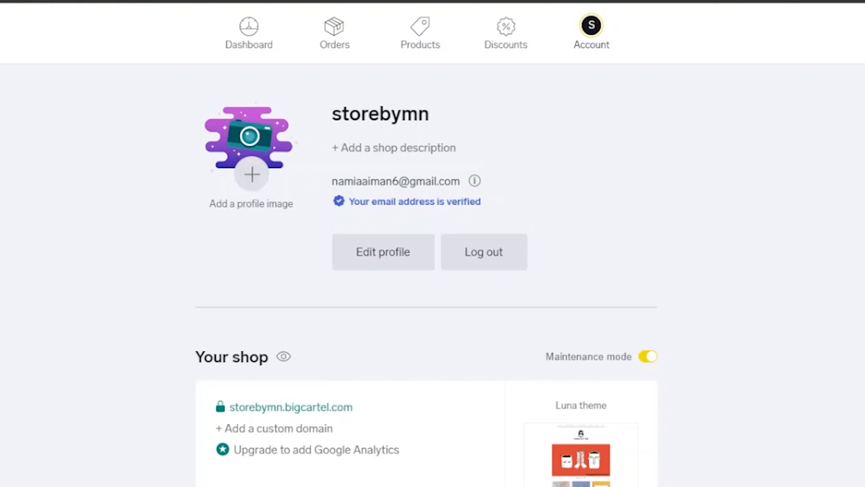
{"action": "scroll", "coordinate": [433, 244], "scroll_direction": "down", "scroll_amount": 6}
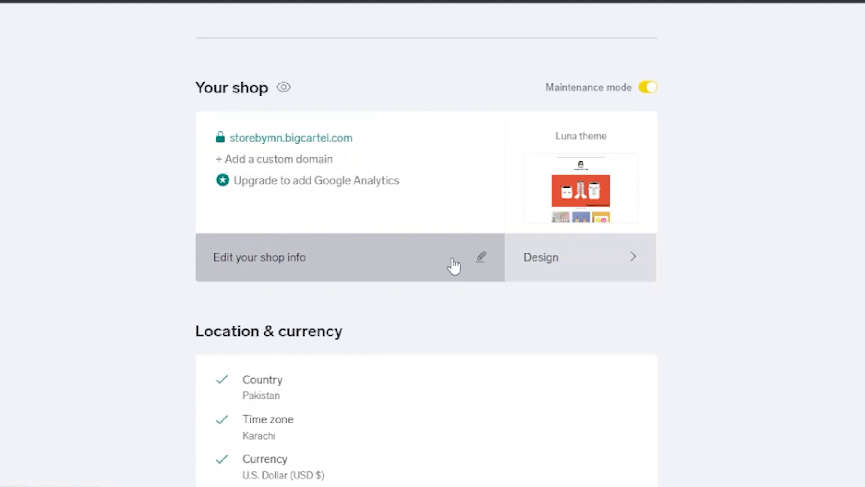
{"action": "left_click", "coordinate": [583, 255]}
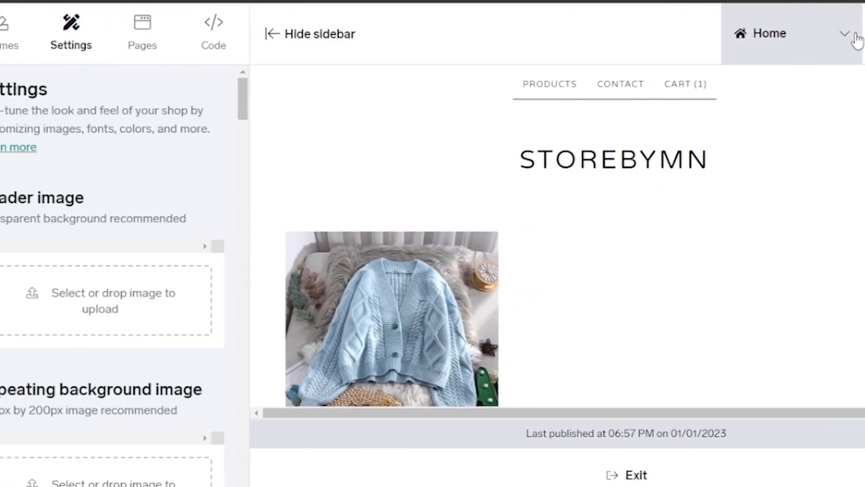
Examine the shop pages available for preview and the current theme's header, background and slideshow image settings
{"action": "left_click", "coordinate": [855, 39]}
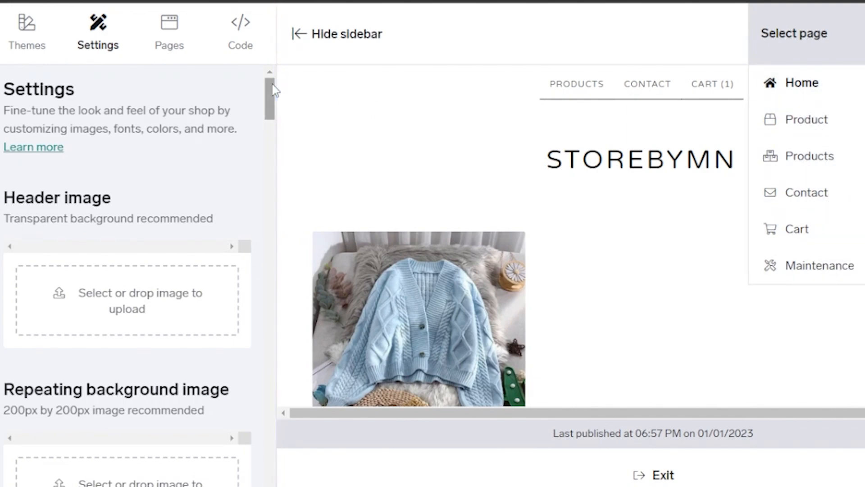
{"action": "scroll", "coordinate": [274, 85], "scroll_direction": "down", "scroll_amount": 2}
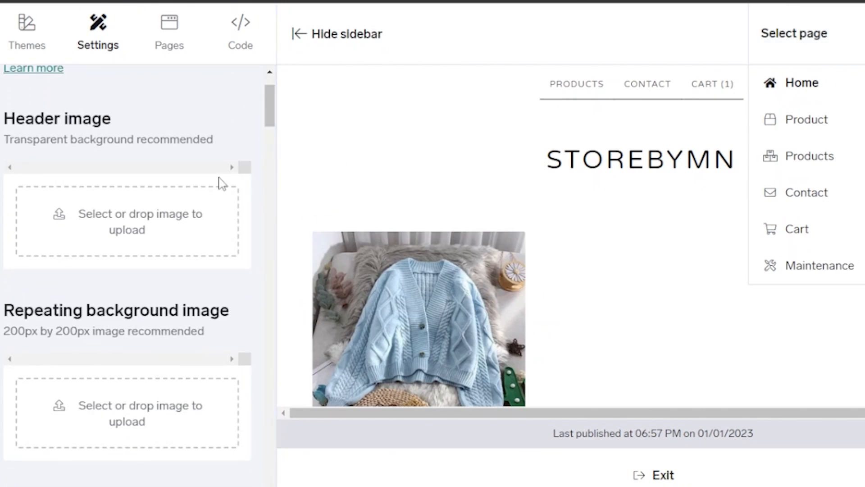
{"action": "scroll", "coordinate": [273, 124], "scroll_direction": "down", "scroll_amount": 1}
{"action": "scroll", "coordinate": [273, 124], "scroll_direction": "down", "scroll_amount": 3}
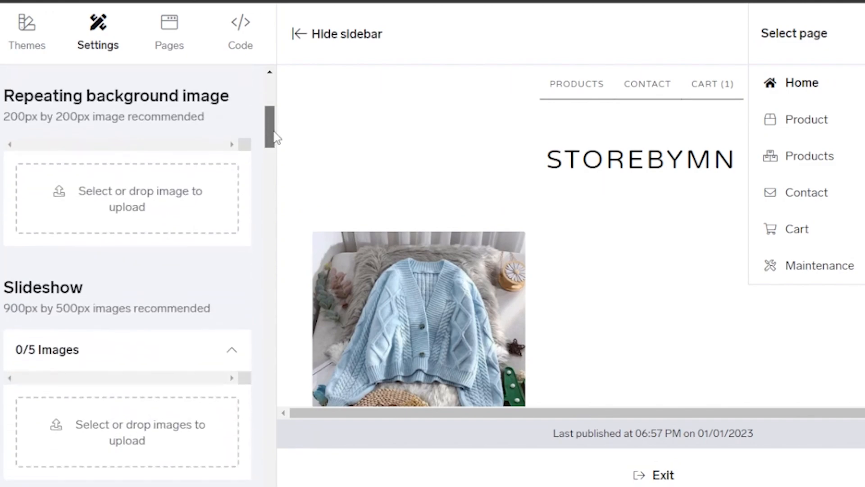
{"action": "left_click_drag", "start_coordinate": [273, 137], "coordinate": [275, 42]}
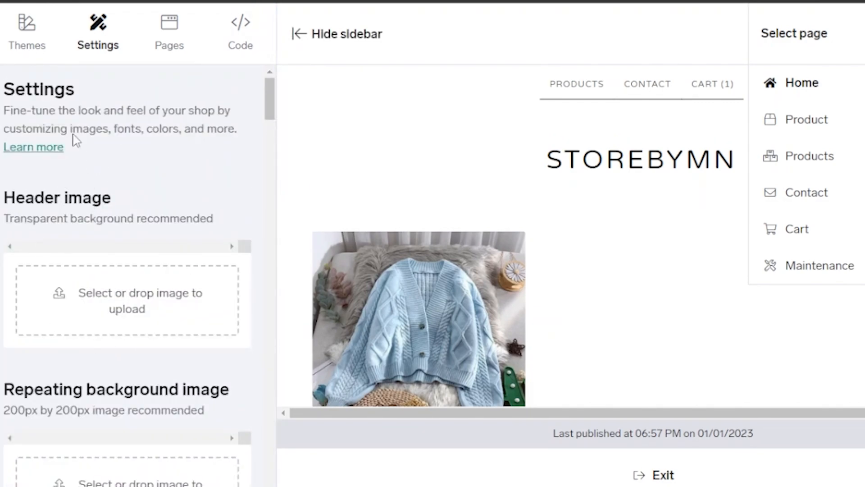
Browse the available themes and switch the shop to the Hopscotch theme, accepting the loss of current theme customizations
{"action": "left_click", "coordinate": [28, 27]}
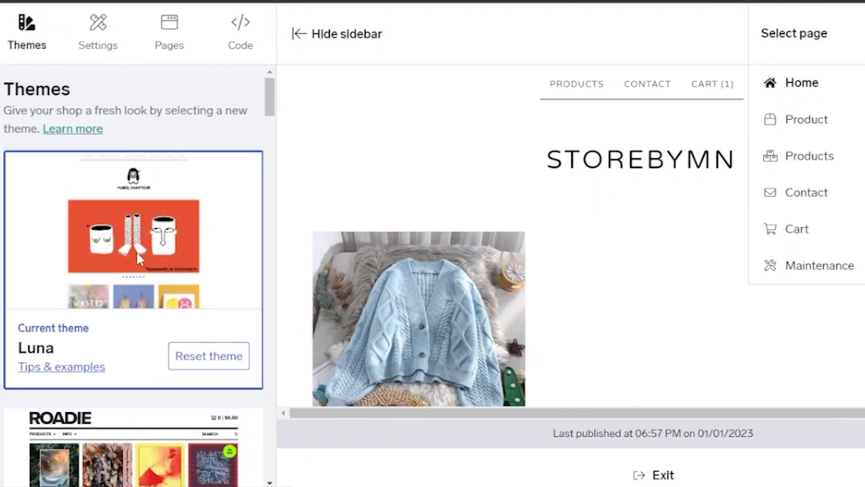
{"action": "mouse_move", "coordinate": [272, 92]}
{"action": "left_mouse_down"}
{"action": "mouse_move", "coordinate": [264, 348]}
{"action": "mouse_move", "coordinate": [264, 316]}
{"action": "left_mouse_up"}
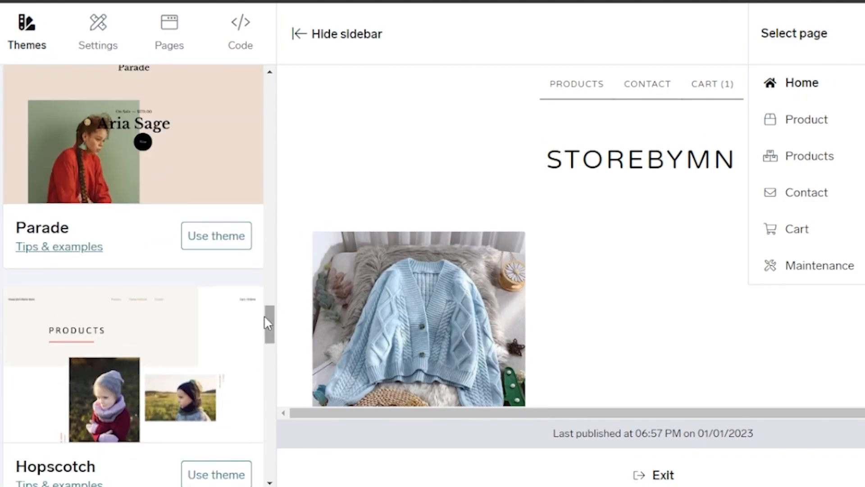
{"action": "left_click", "coordinate": [208, 477]}
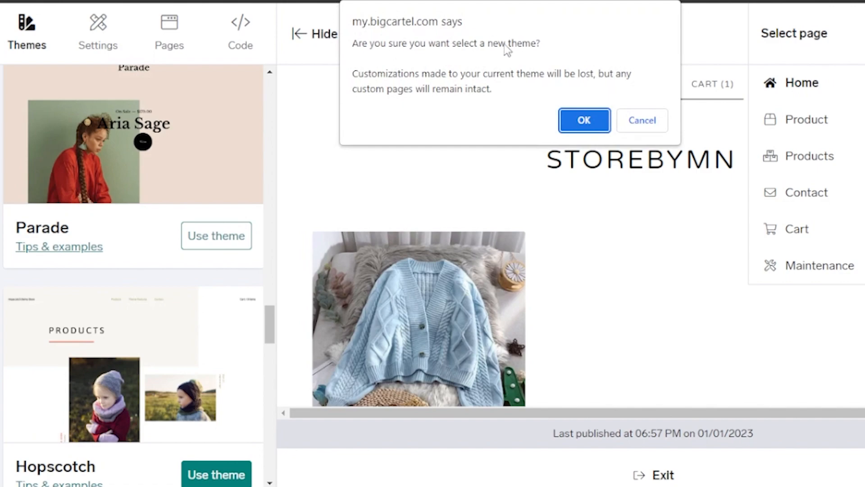
{"action": "left_click", "coordinate": [584, 118]}
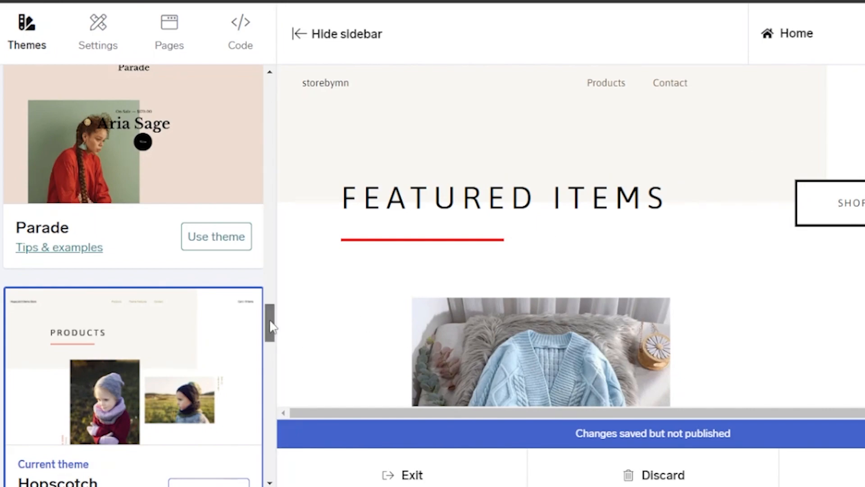
Upload naran.jpg as the welcome image in the Hopscotch theme's settings
{"action": "left_click_drag", "start_coordinate": [272, 326], "coordinate": [271, 100]}
{"action": "left_click", "coordinate": [101, 34]}
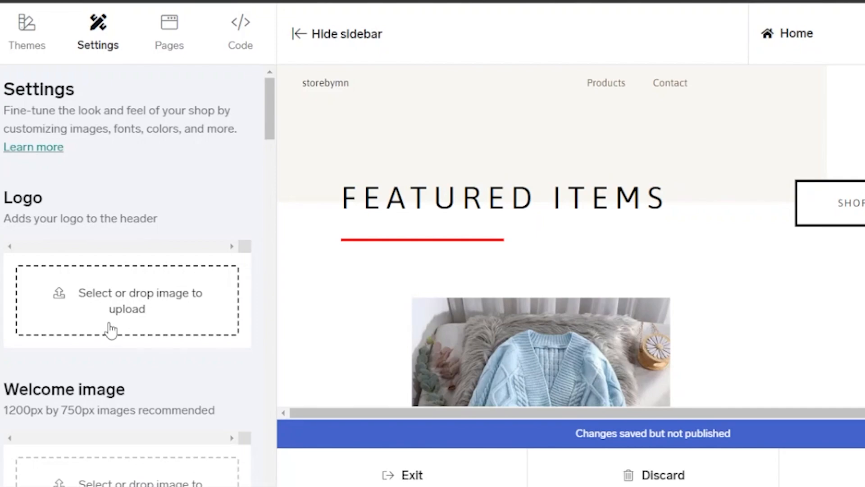
{"action": "left_click_drag", "start_coordinate": [269, 112], "coordinate": [277, 155]}
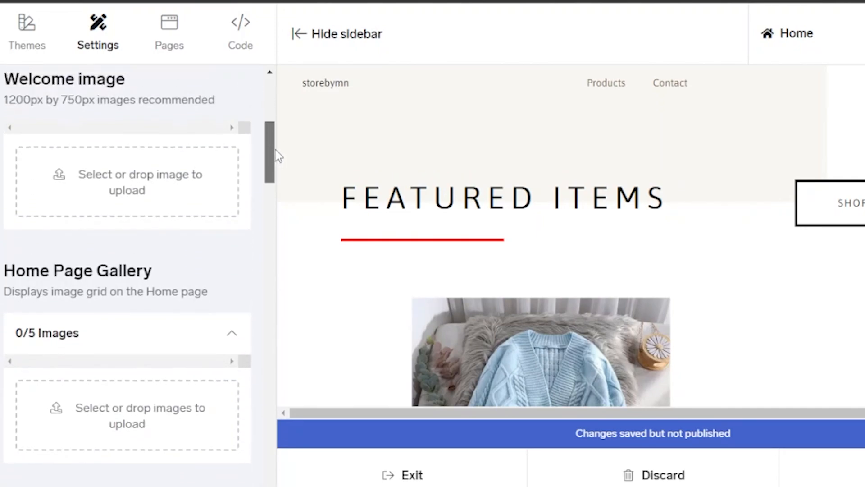
{"action": "left_click", "coordinate": [72, 193]}
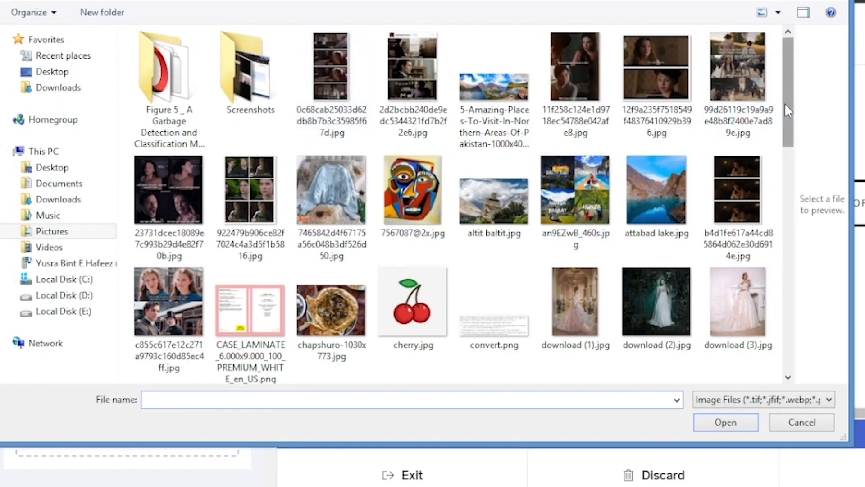
{"action": "left_click_drag", "start_coordinate": [789, 84], "coordinate": [793, 280]}
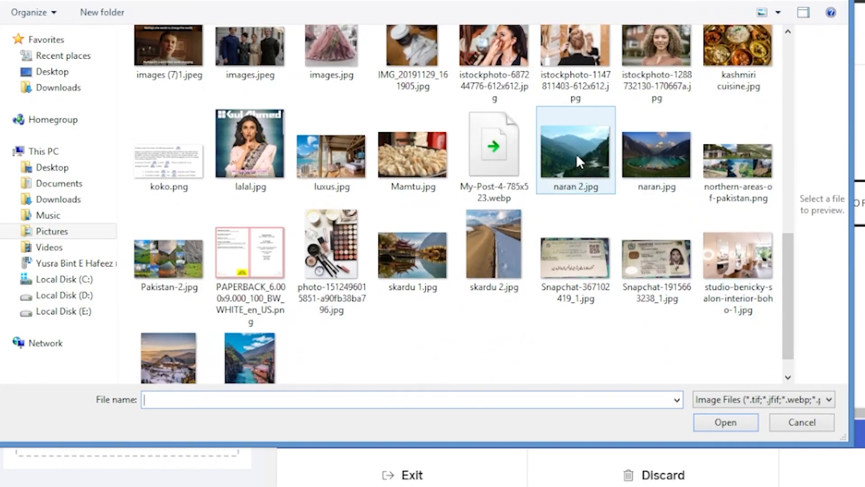
{"action": "left_click", "coordinate": [663, 155]}
{"action": "left_click", "coordinate": [726, 422]}
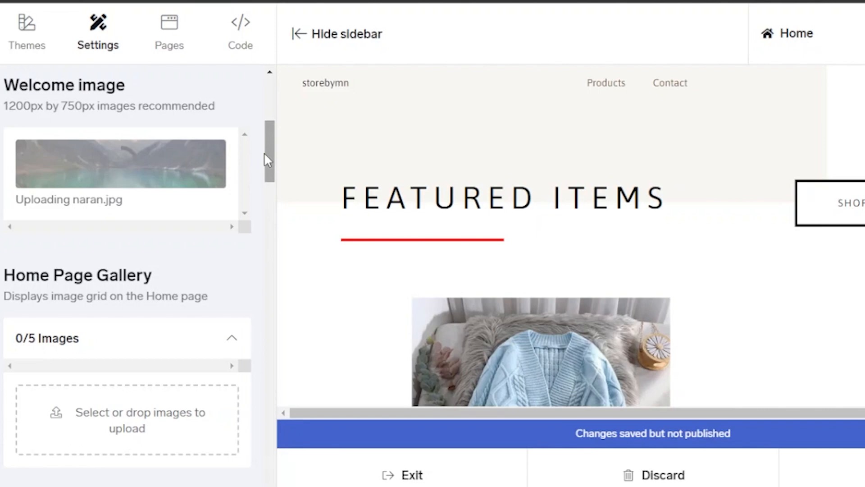
{"action": "mouse_move", "coordinate": [265, 161]}
{"action": "left_mouse_down"}
{"action": "mouse_move", "coordinate": [266, 168]}
{"action": "mouse_move", "coordinate": [266, 144]}
{"action": "left_mouse_up"}
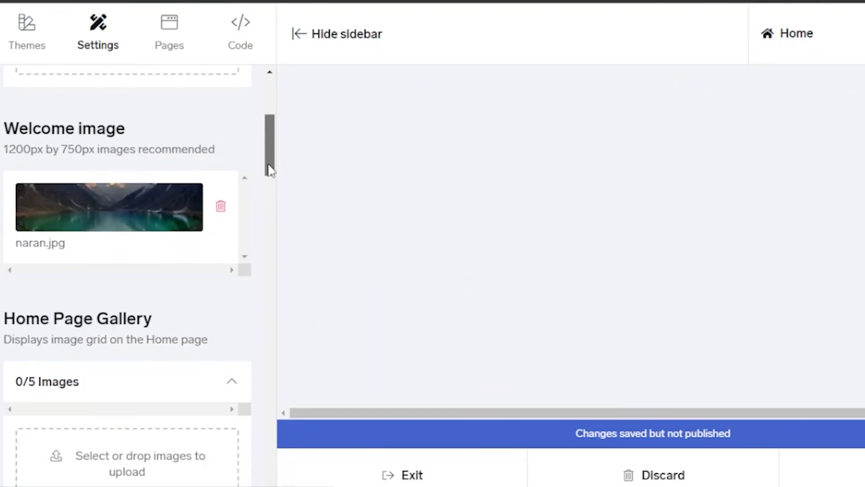
Enter "welcome to store by mn" as the welcome header in the Hopscotch theme's options
{"action": "scroll", "coordinate": [267, 159], "scroll_direction": "down", "scroll_amount": 7}
{"action": "mouse_move", "coordinate": [266, 177]}
{"action": "left_mouse_down"}
{"action": "mouse_move", "coordinate": [266, 134]}
{"action": "mouse_move", "coordinate": [267, 176]}
{"action": "left_mouse_up"}
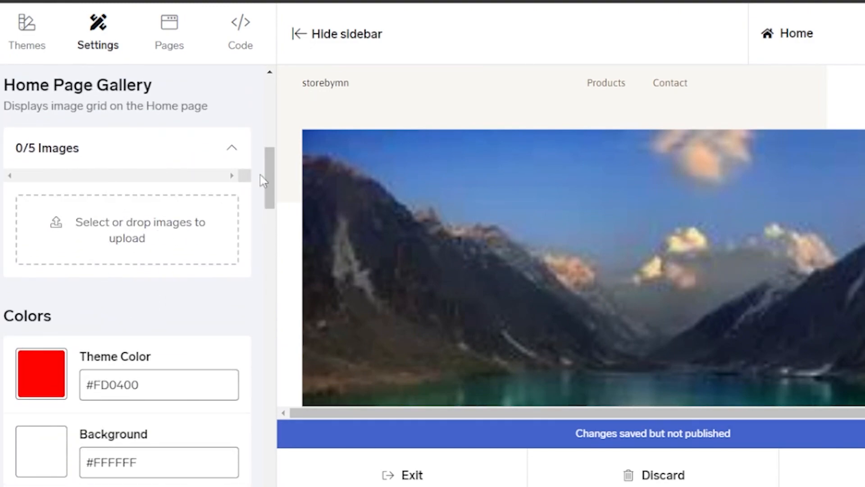
{"action": "left_click_drag", "start_coordinate": [267, 161], "coordinate": [271, 282]}
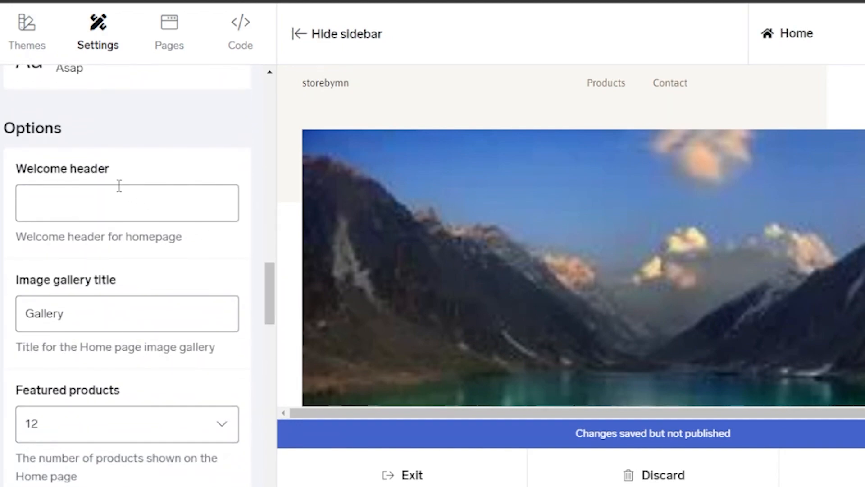
{"action": "left_click", "coordinate": [115, 206]}
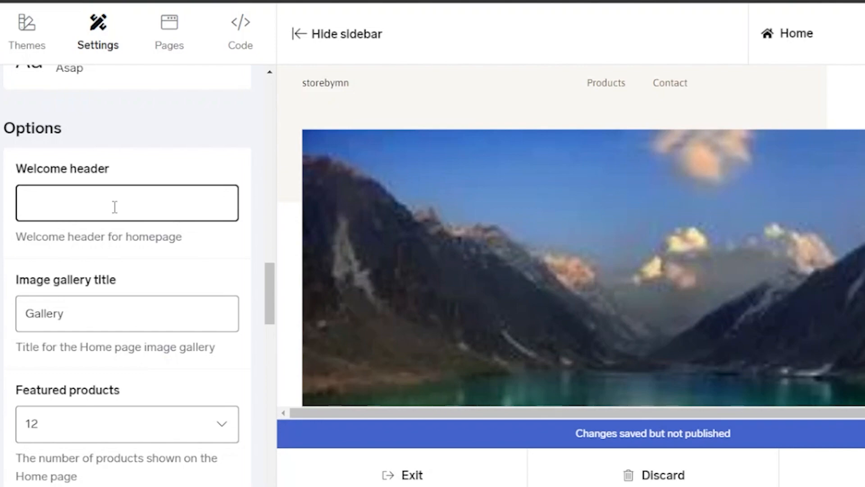
{"action": "type", "text": "welcome to store by mn"}
Preview the shop's home page in the Phone layout and look through it down to the footer
{"action": "left_click_drag", "start_coordinate": [266, 273], "coordinate": [251, 440]}
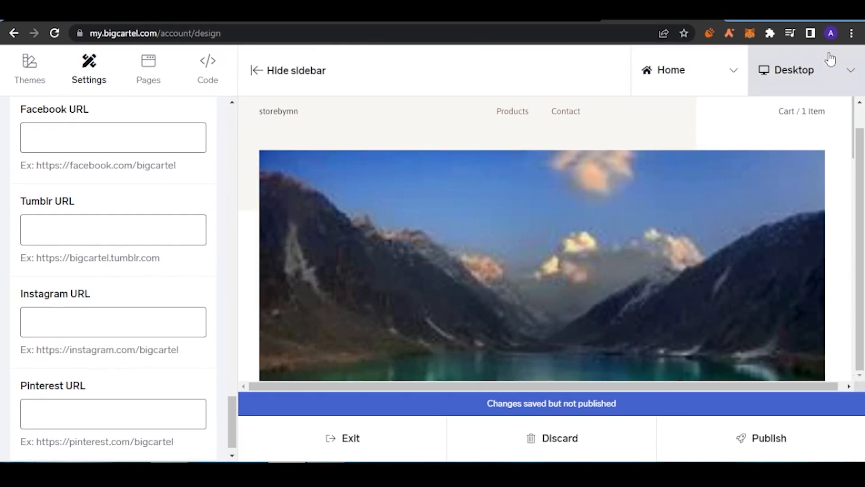
{"action": "left_click_drag", "start_coordinate": [853, 111], "coordinate": [851, 23]}
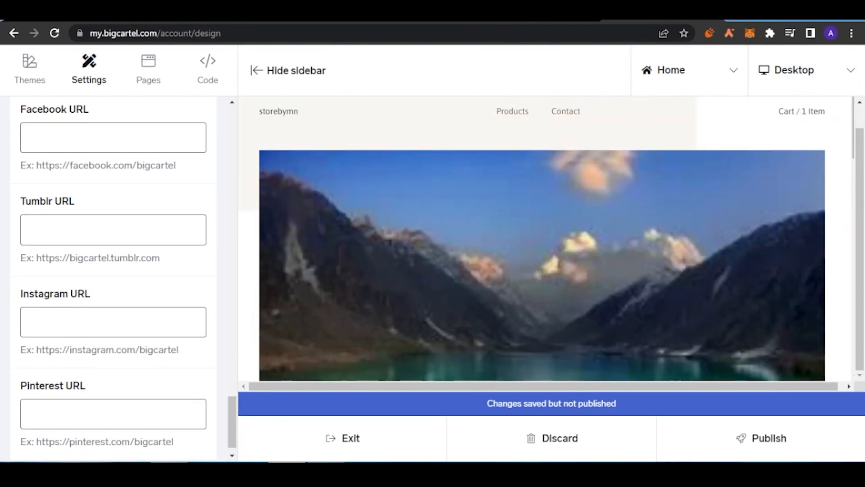
{"action": "left_click", "coordinate": [850, 73]}
{"action": "left_click", "coordinate": [800, 148]}
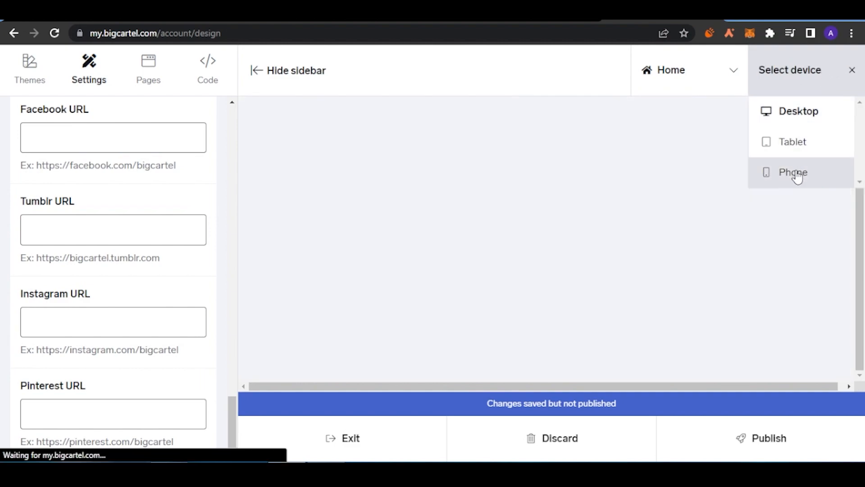
{"action": "left_click", "coordinate": [796, 172]}
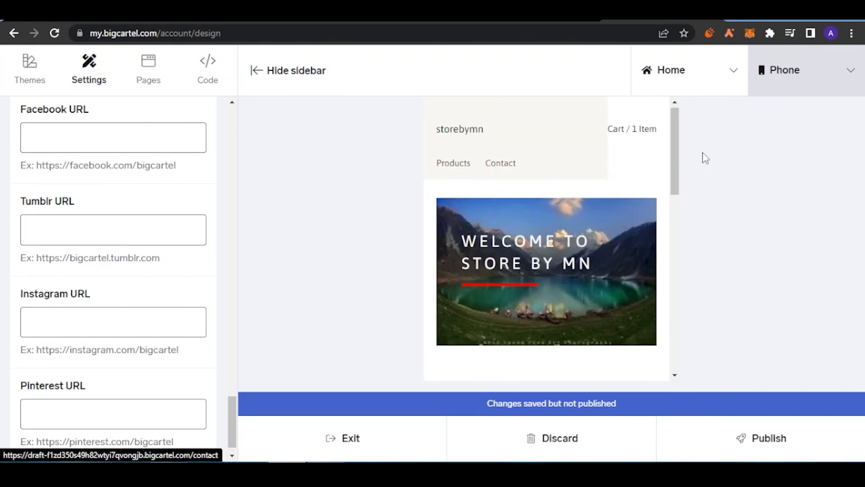
{"action": "left_click", "coordinate": [674, 228]}
{"action": "left_click_drag", "start_coordinate": [673, 226], "coordinate": [673, 324]}
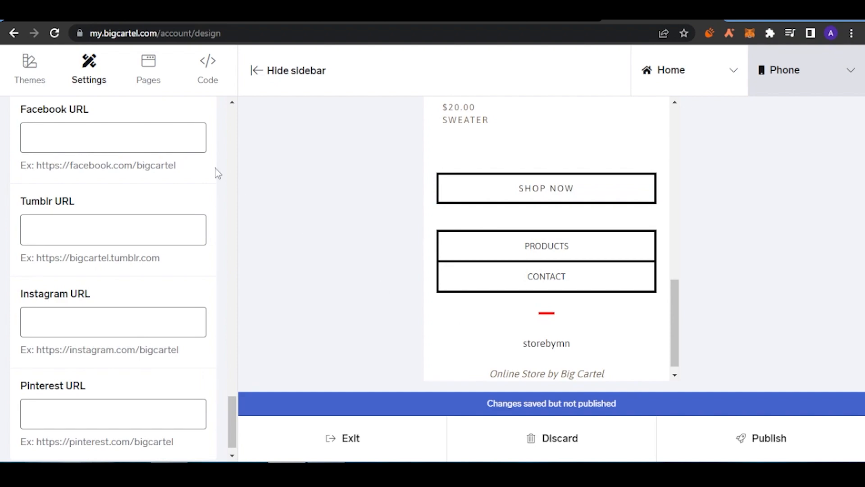
View the design editor's custom pages section, and exit the editor to the account page without publishing
{"action": "left_click", "coordinate": [149, 67]}
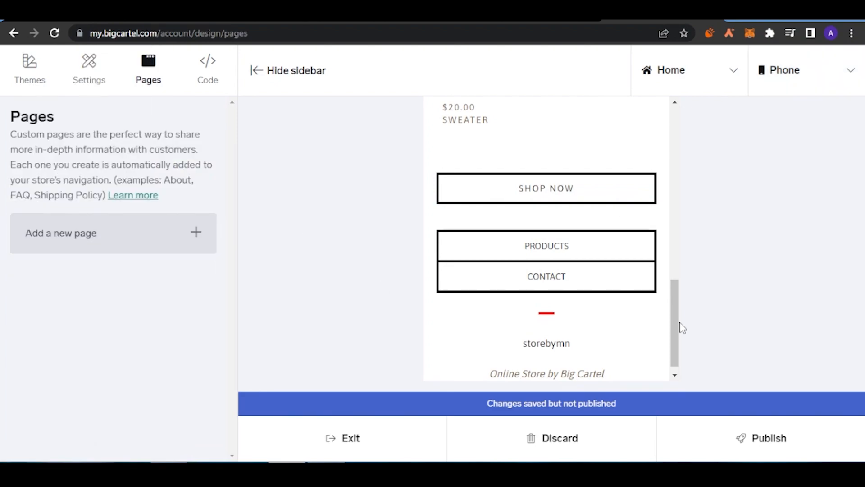
{"action": "left_click_drag", "start_coordinate": [672, 314], "coordinate": [674, 348]}
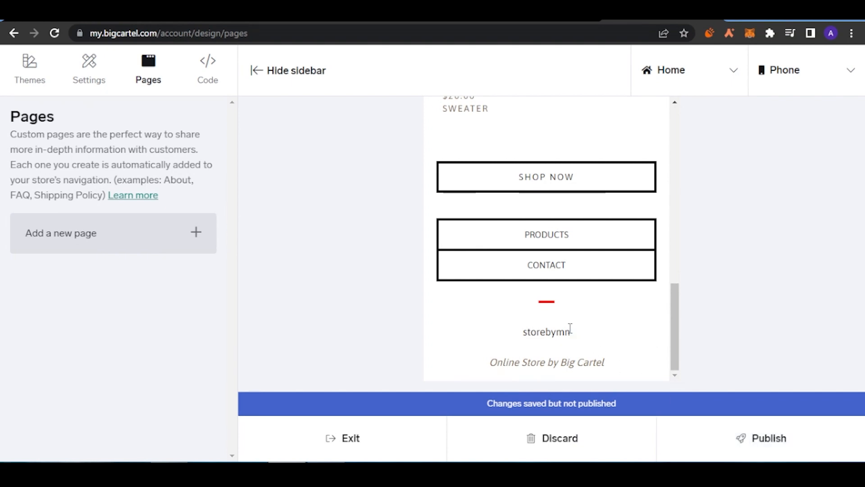
{"action": "left_click", "coordinate": [317, 454]}
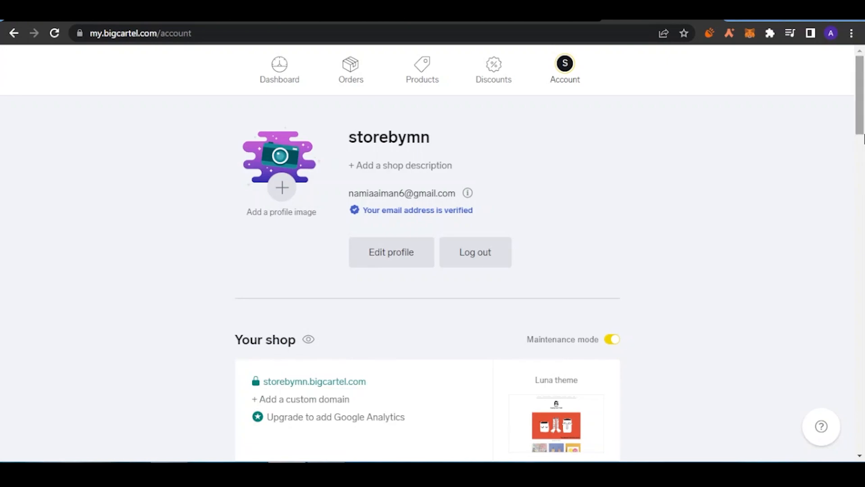
Review the account page's location and currency, payment and tax settings down to the billing section
{"action": "left_click_drag", "start_coordinate": [863, 133], "coordinate": [859, 240]}
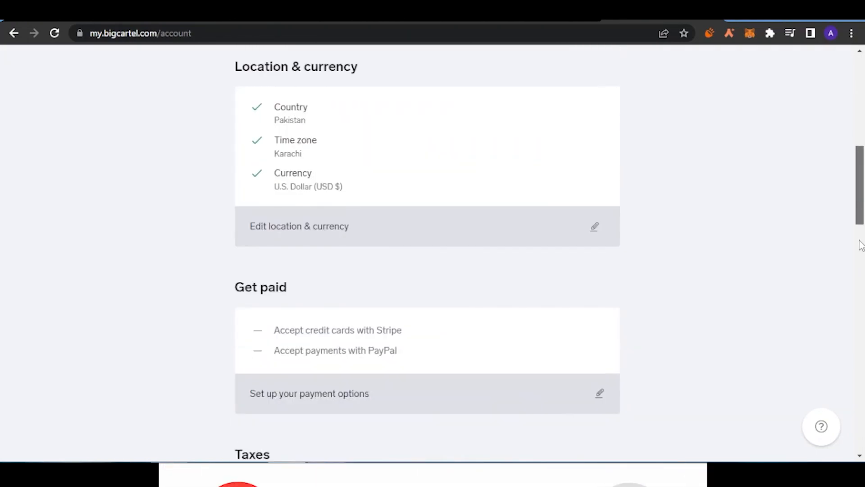
{"action": "scroll", "coordinate": [861, 245], "scroll_direction": "down", "scroll_amount": 6}
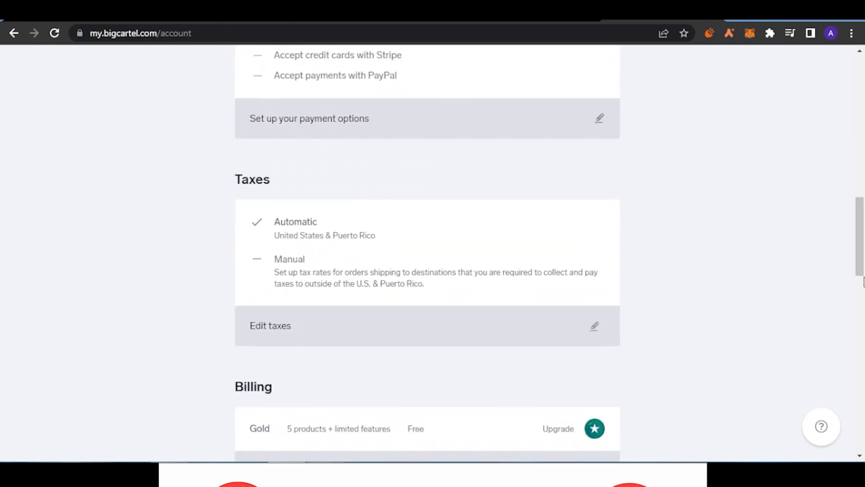